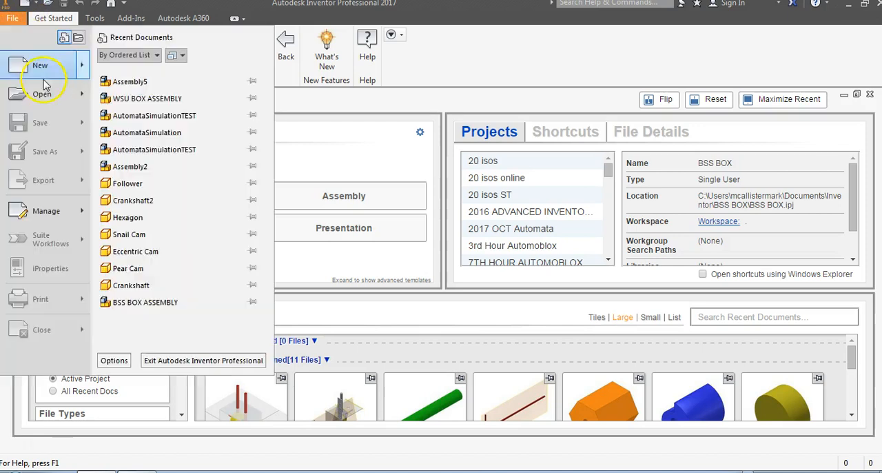
# - Create a new part file from the English Standard (in).ipt template
pyautogui.press('Escape')
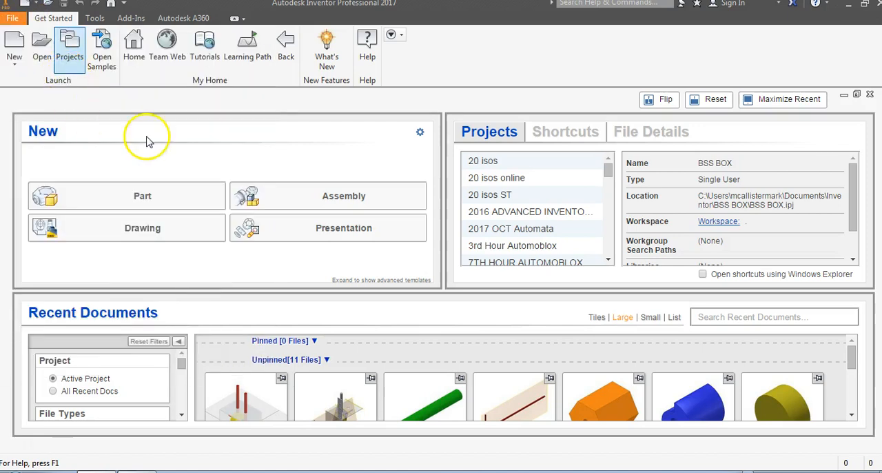
pyautogui.hotkey('ctrl', 'n')
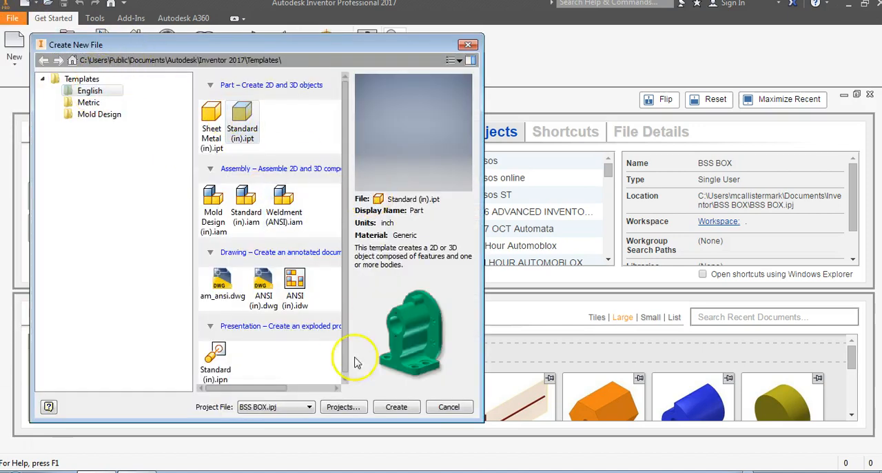
pyautogui.click(393, 408)
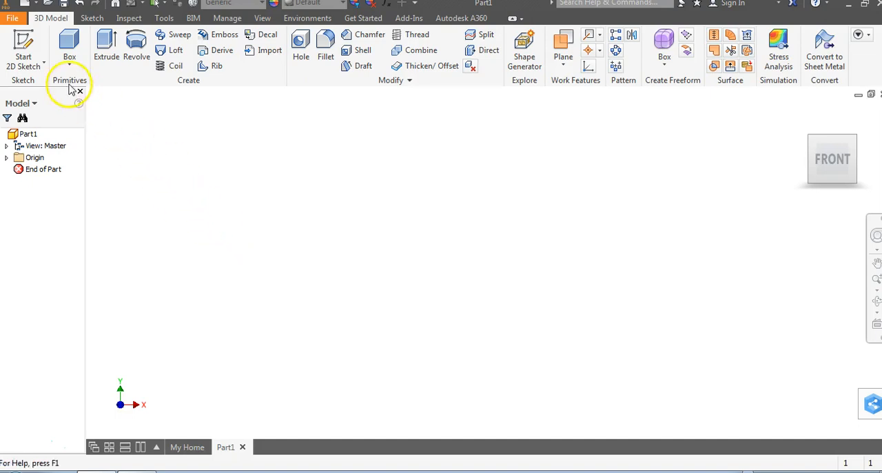
pyautogui.click(72, 61)
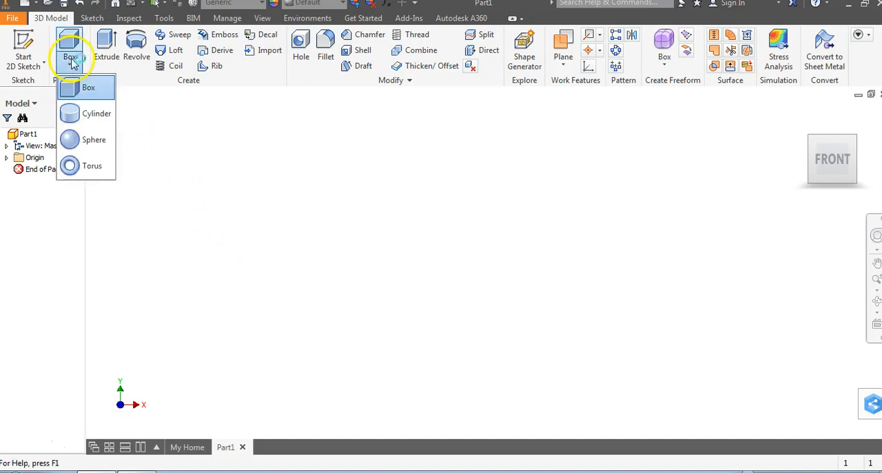
pyautogui.click(154, 112)
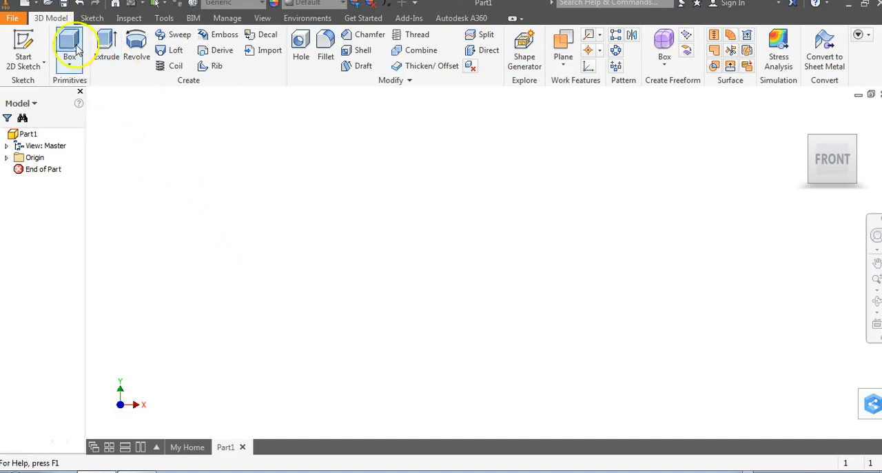
pyautogui.rightClick(146, 46)
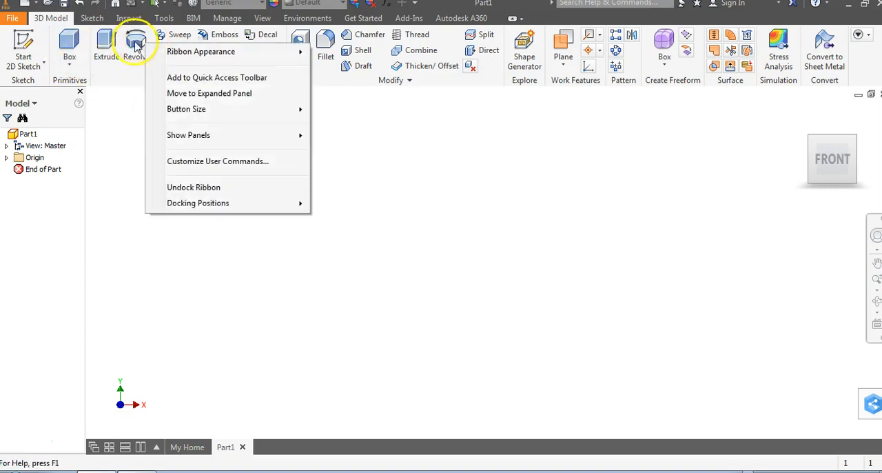
pyautogui.moveTo(203, 144)
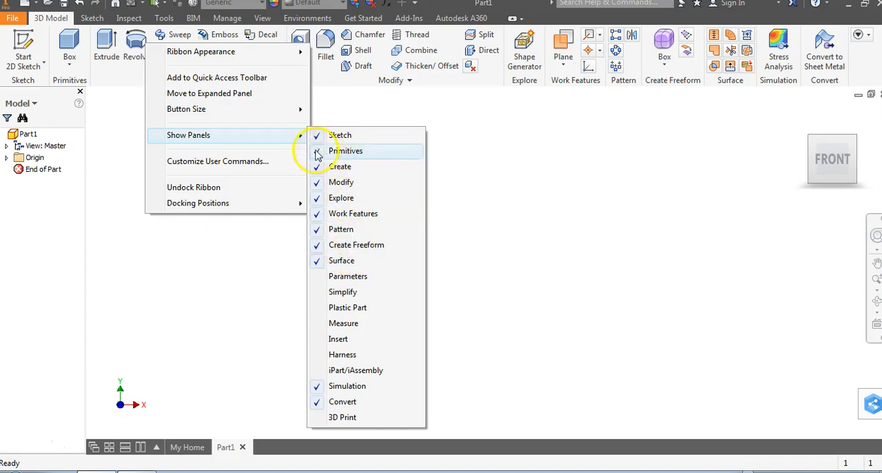
pyautogui.click(229, 275)
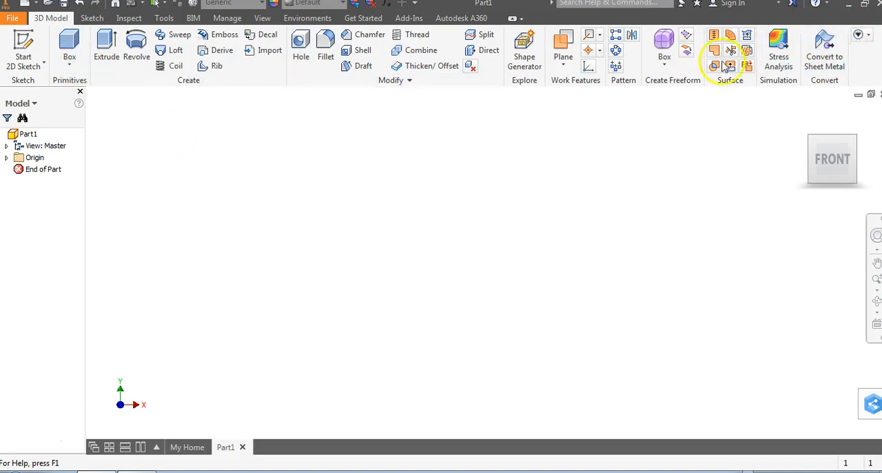
# - Create a 1 × 1 × 1 in cube with the Box primitive on the XY plane, centred on the origin
pyautogui.click(68, 64)
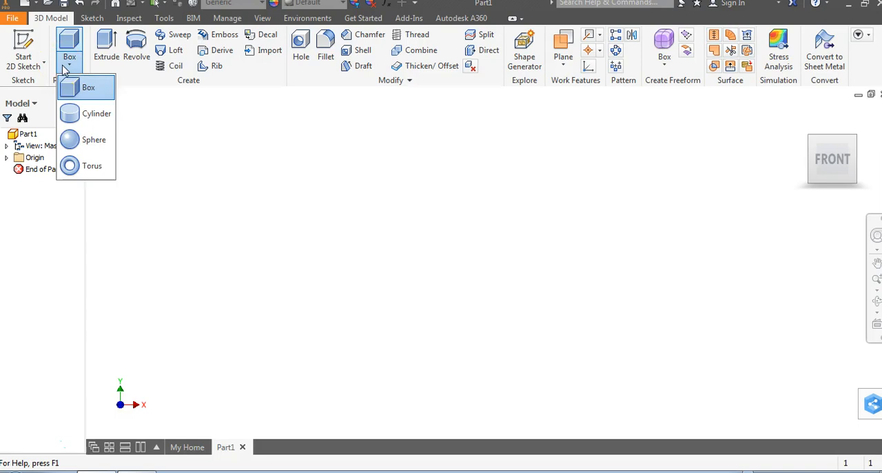
pyautogui.click(82, 87)
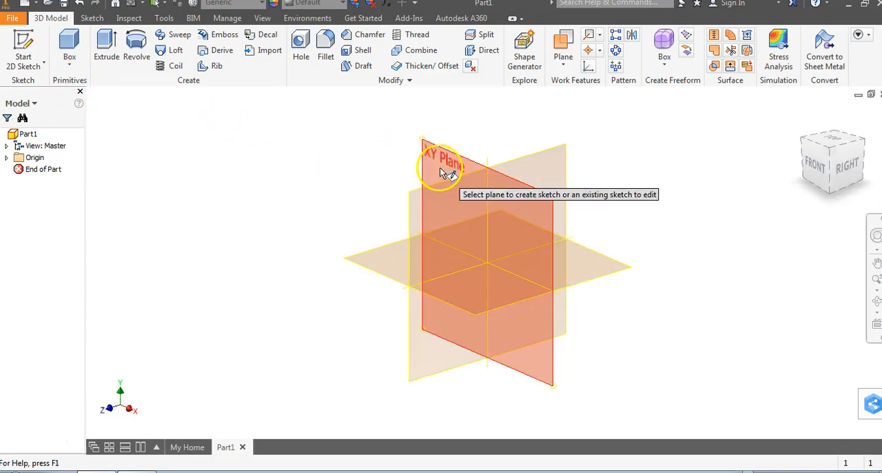
pyautogui.click(439, 173)
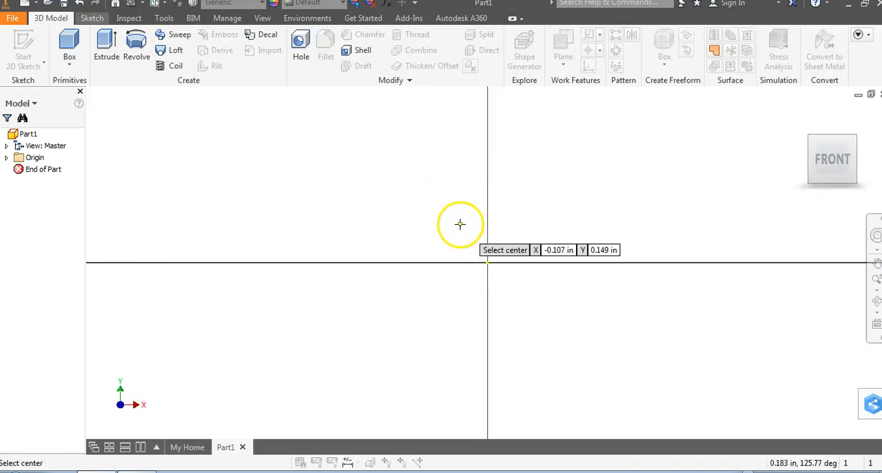
pyautogui.click(487, 262)
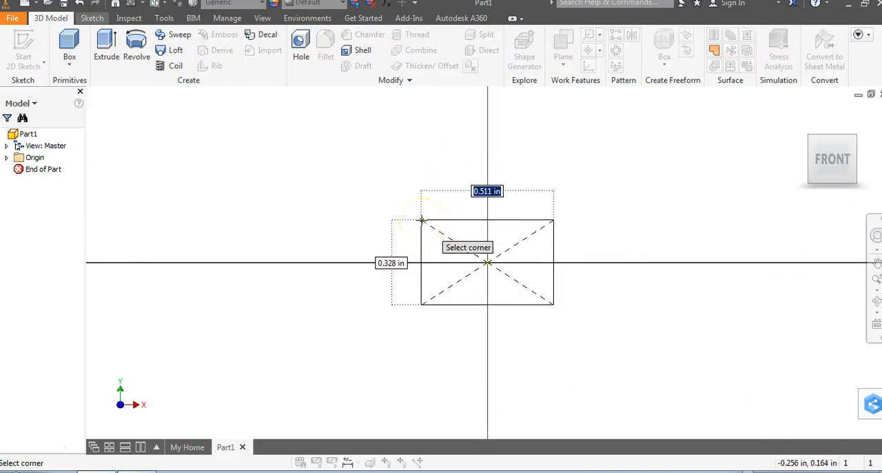
pyautogui.write('1')
pyautogui.press('Tab')
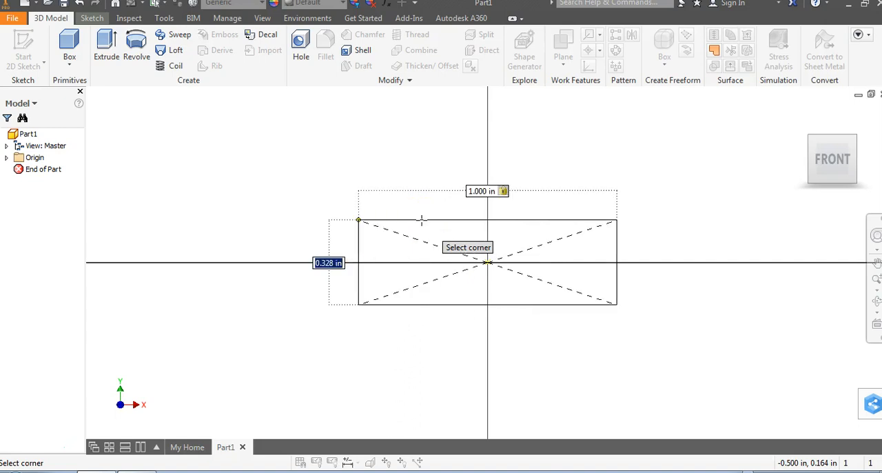
pyautogui.press('Return')
pyautogui.press('e')
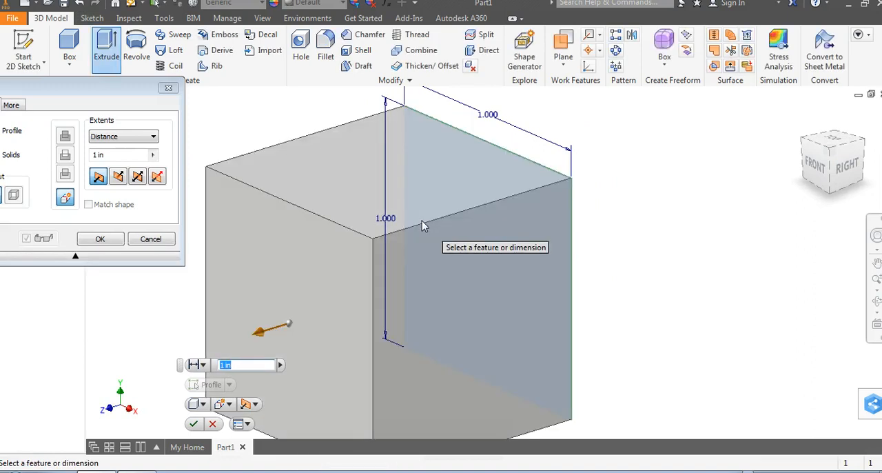
pyautogui.press('Return')
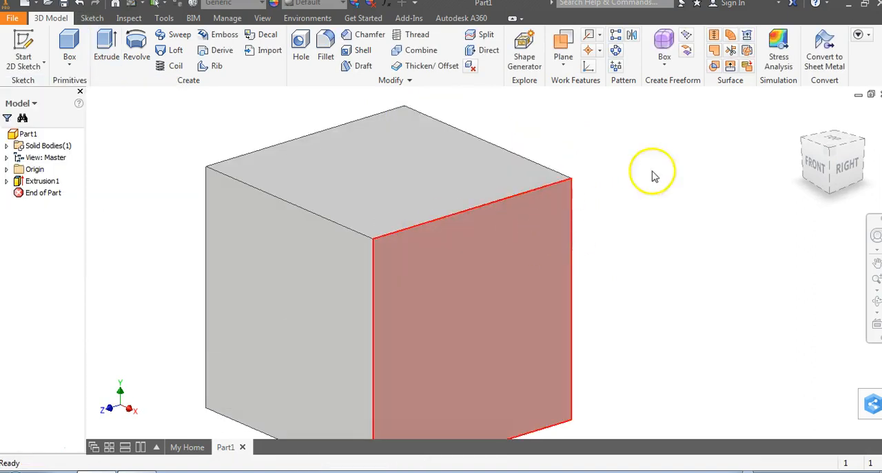
# - Fillet the cube's two parallel front-to-back top edges with a 0.125 in radius
pyautogui.click(803, 119)
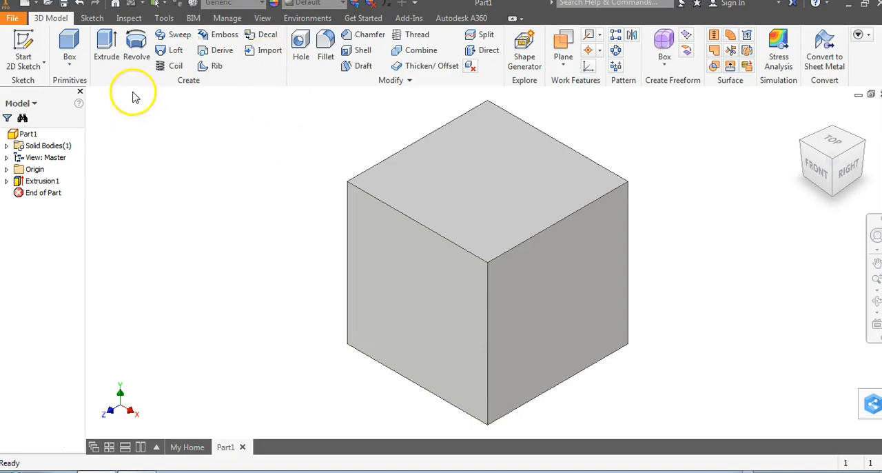
pyautogui.click(326, 47)
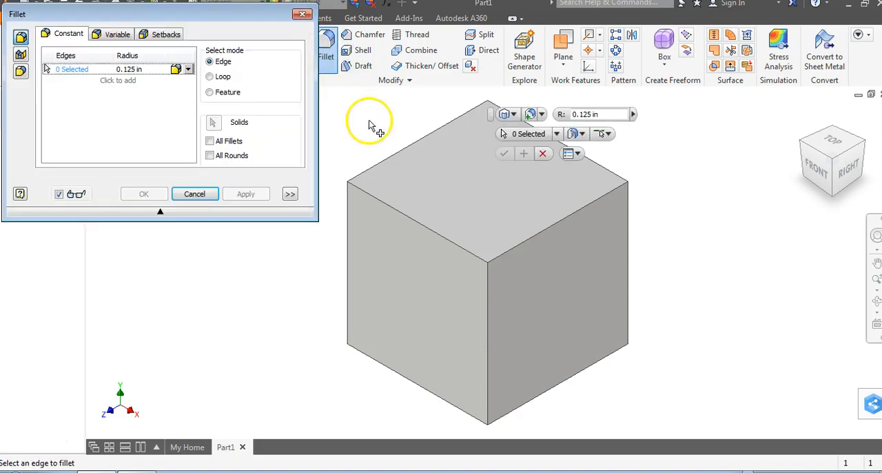
pyautogui.click(387, 159)
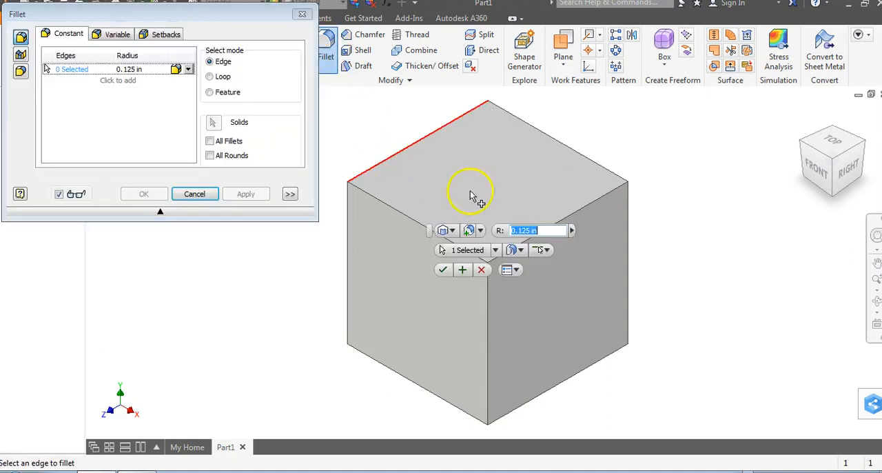
pyautogui.click(583, 205)
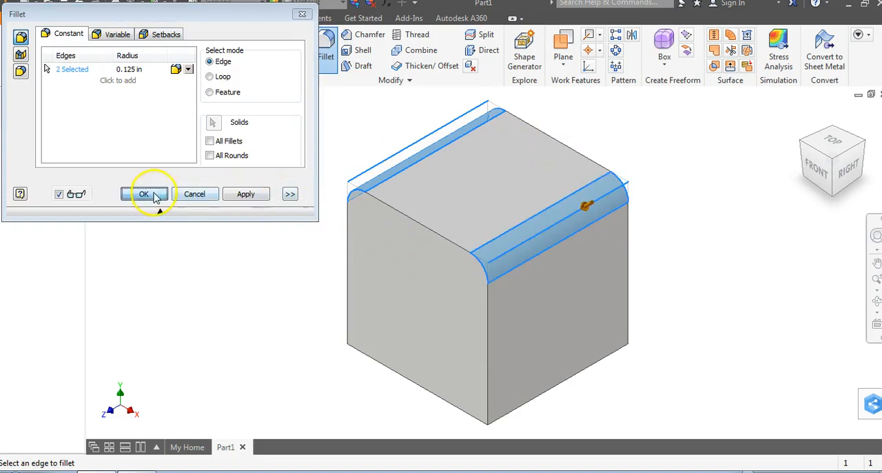
pyautogui.click(144, 194)
# - Chamfer the cube's two parallel front-to-back bottom edges with a 0.125 in distance
pyautogui.click(799, 158)
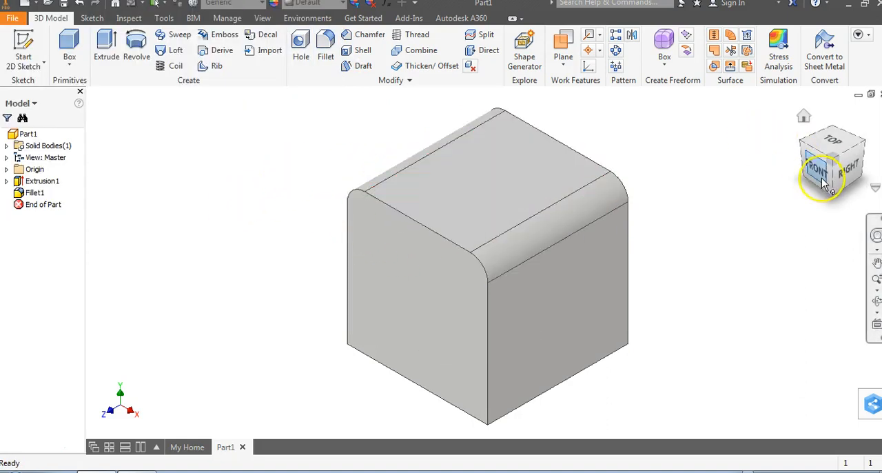
pyautogui.click(363, 35)
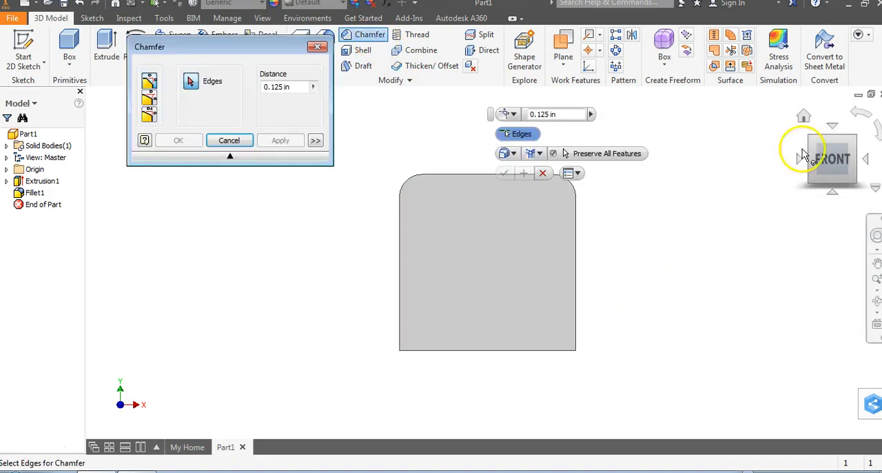
pyautogui.click(854, 181)
pyautogui.click(563, 312)
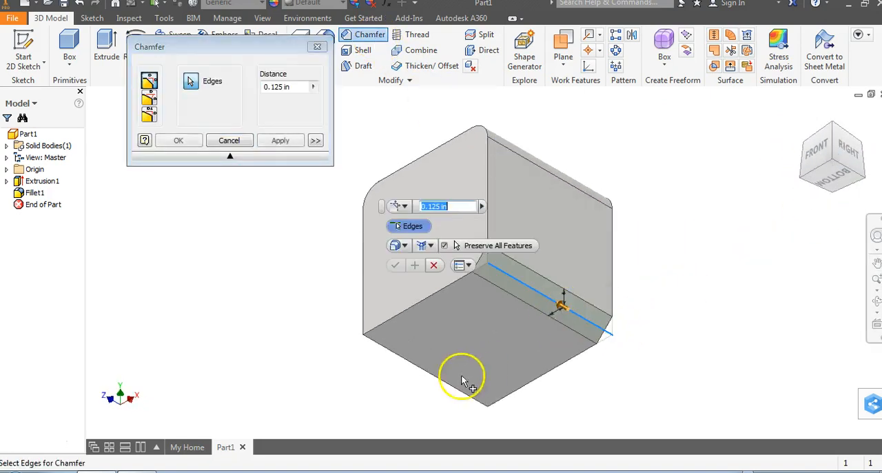
pyautogui.click(421, 367)
pyautogui.click(283, 142)
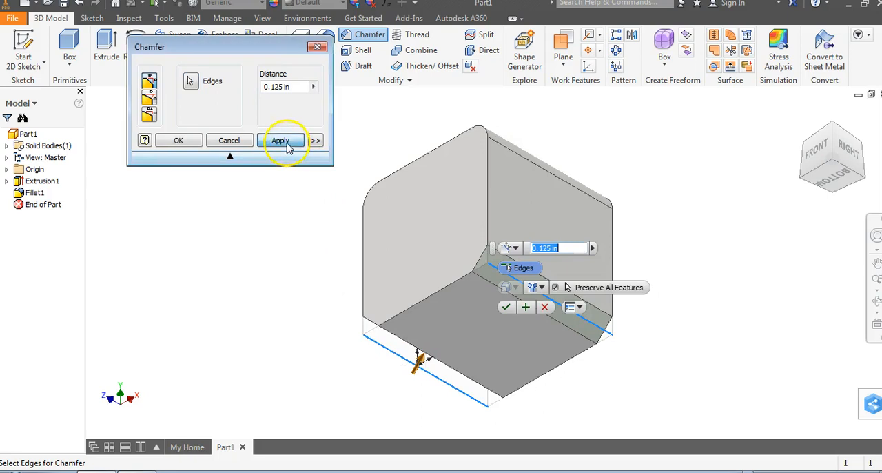
pyautogui.click(317, 46)
pyautogui.click(805, 117)
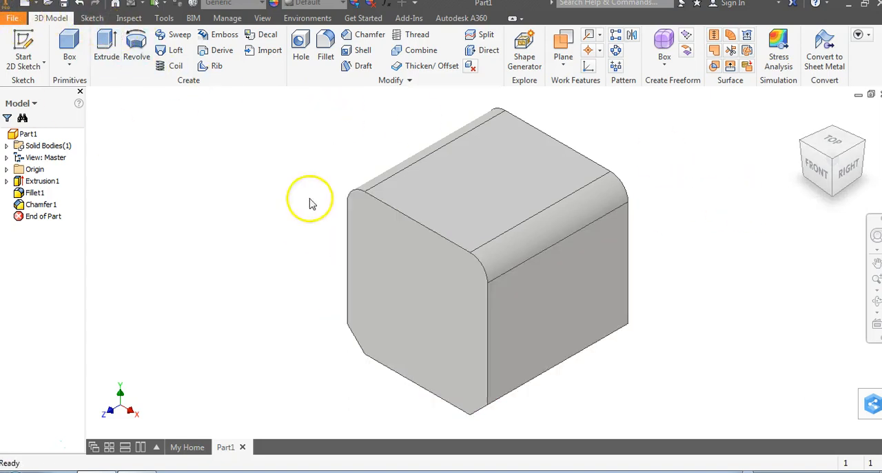
# - Create a new part and build a 1 in diameter cylinder primitive in it on the XY plane, centred on the origin
pyautogui.click(36, 7)
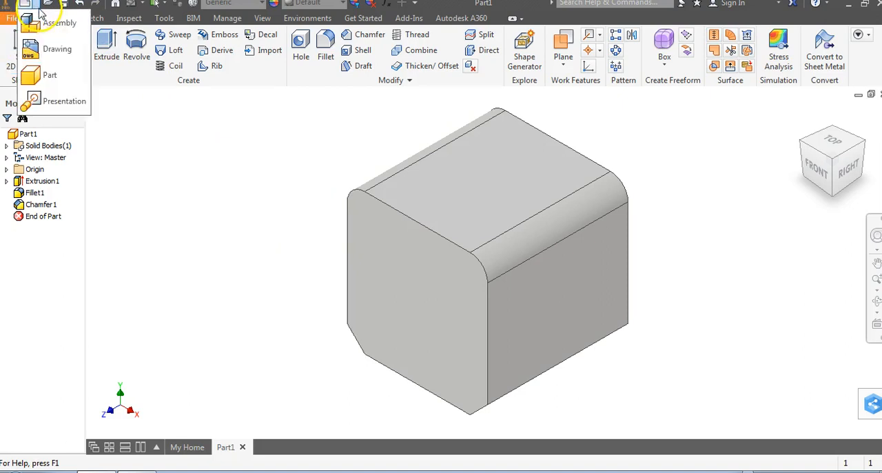
pyautogui.click(49, 74)
pyautogui.click(68, 66)
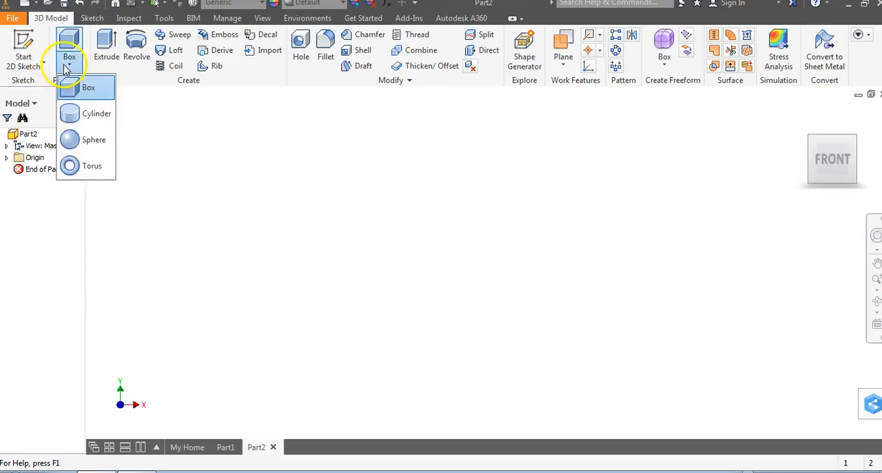
pyautogui.click(81, 113)
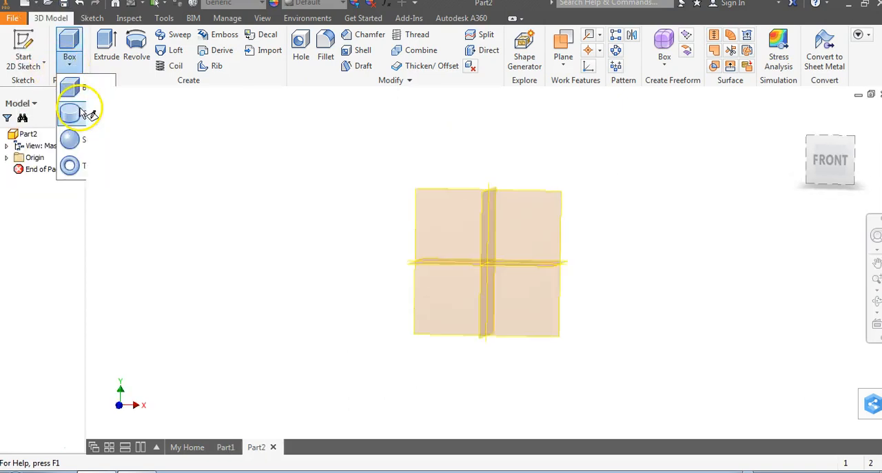
pyautogui.click(468, 163)
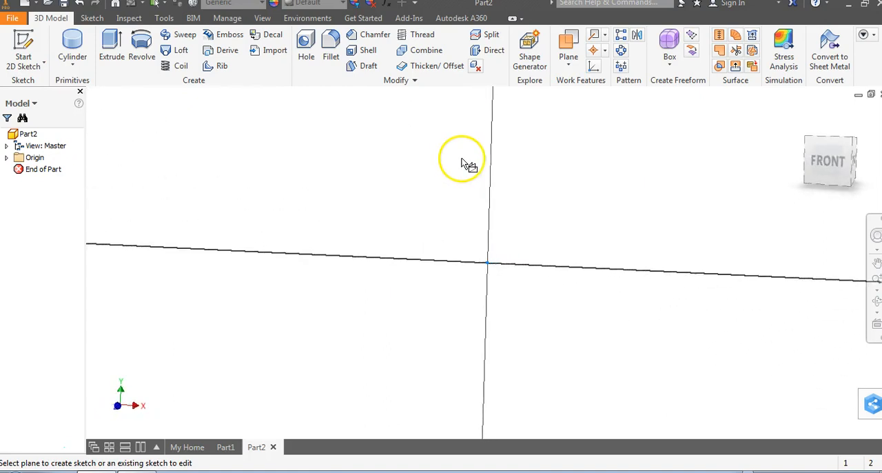
pyautogui.click(488, 262)
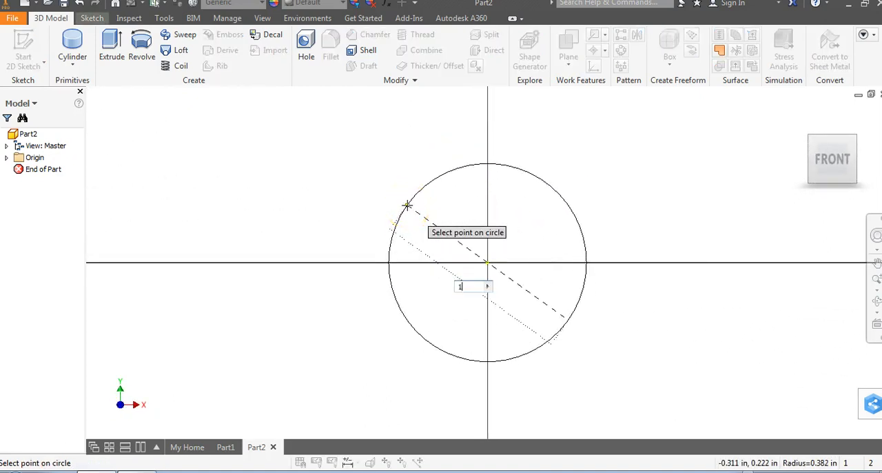
pyautogui.write('1')
pyautogui.press('Return')
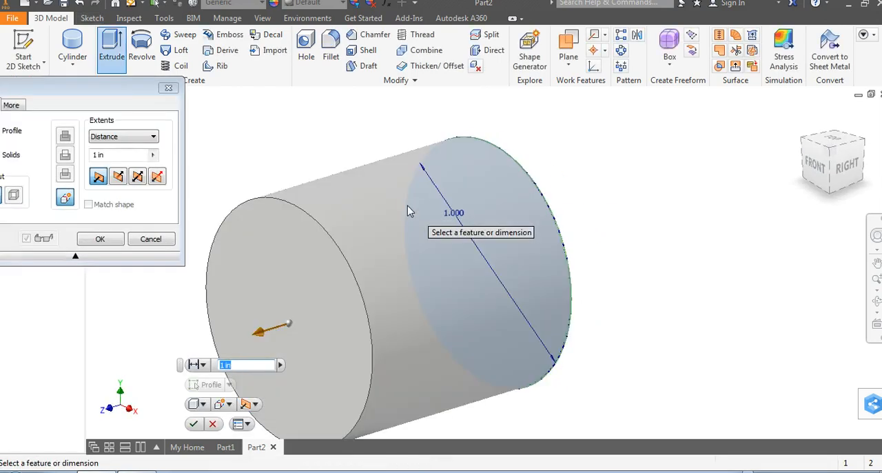
pyautogui.press('Return')
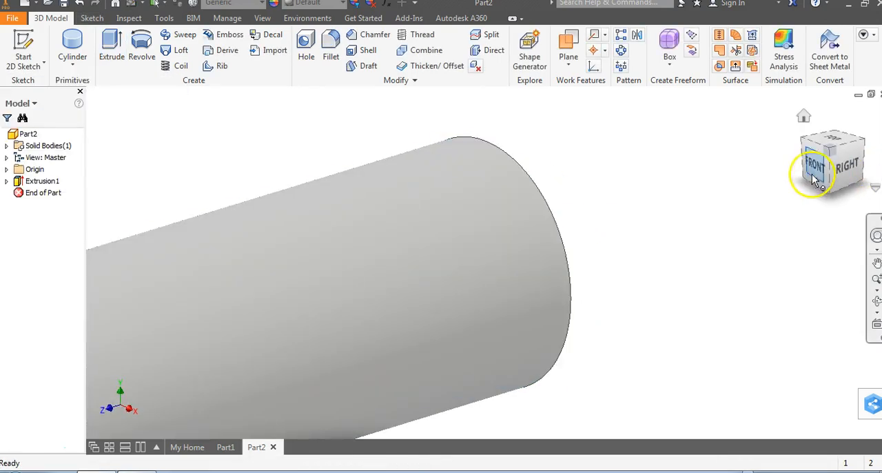
# - Fillet the circular edge at the cylinder's front end with a 0.125 in radius
pyautogui.click(804, 119)
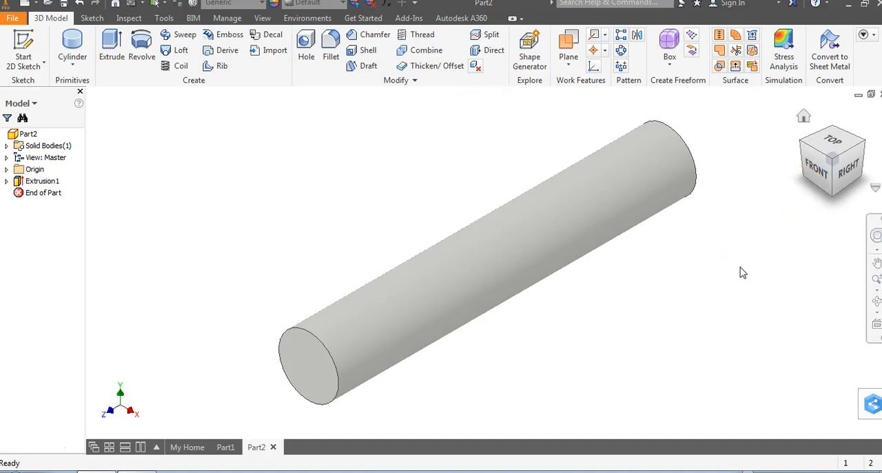
pyautogui.click(329, 47)
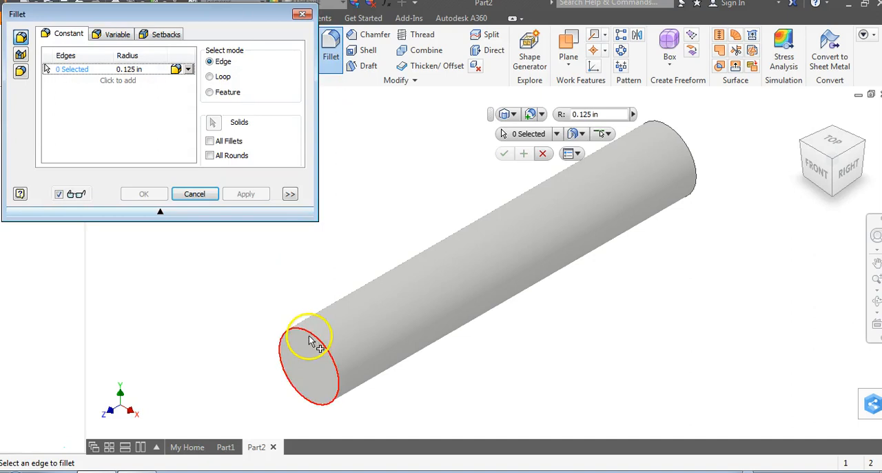
pyautogui.click(319, 344)
pyautogui.click(246, 194)
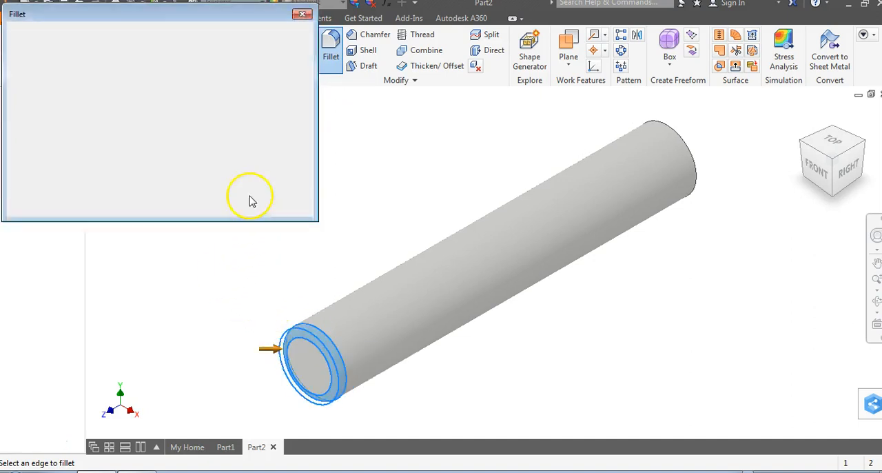
pyautogui.click(303, 14)
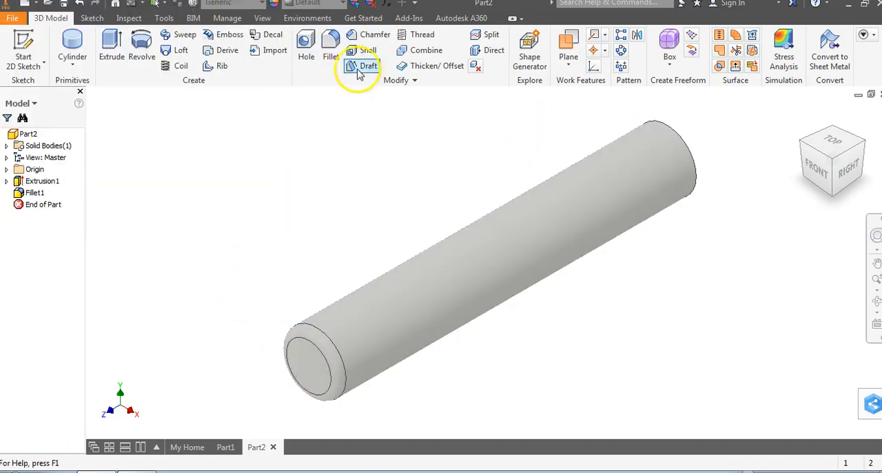
# - Chamfer the circular edge at the cylinder's back end with a 0.125 in distance
pyautogui.click(366, 34)
pyautogui.click(692, 137)
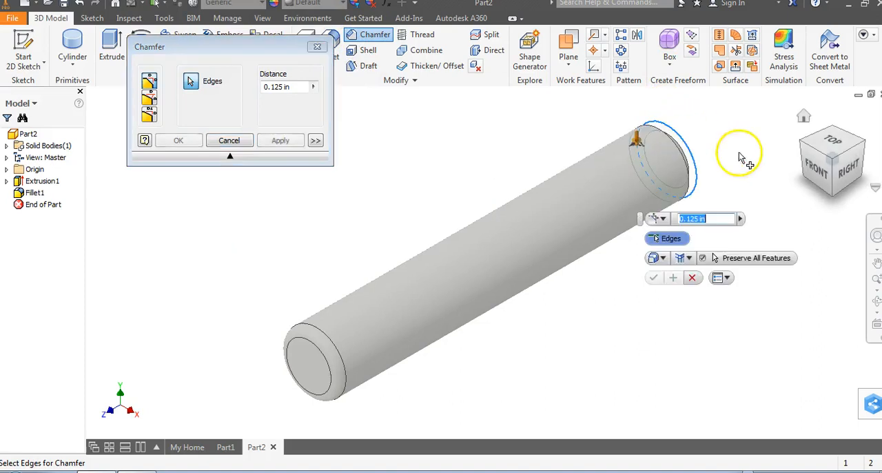
pyautogui.click(281, 140)
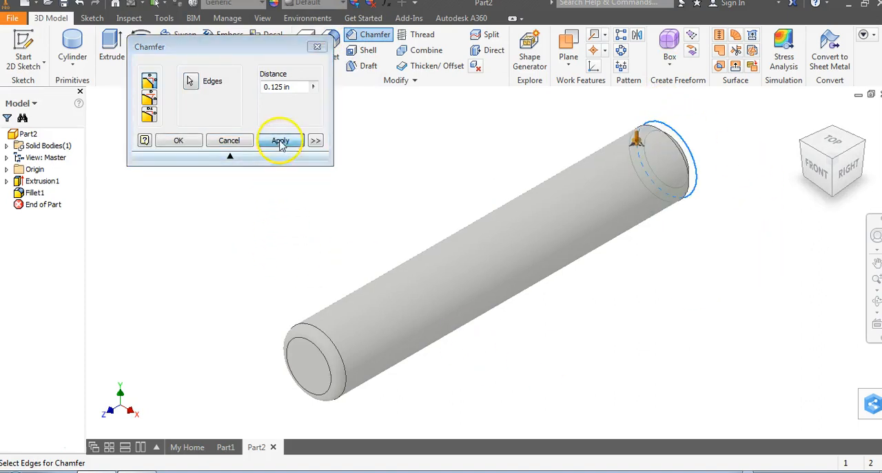
pyautogui.click(317, 46)
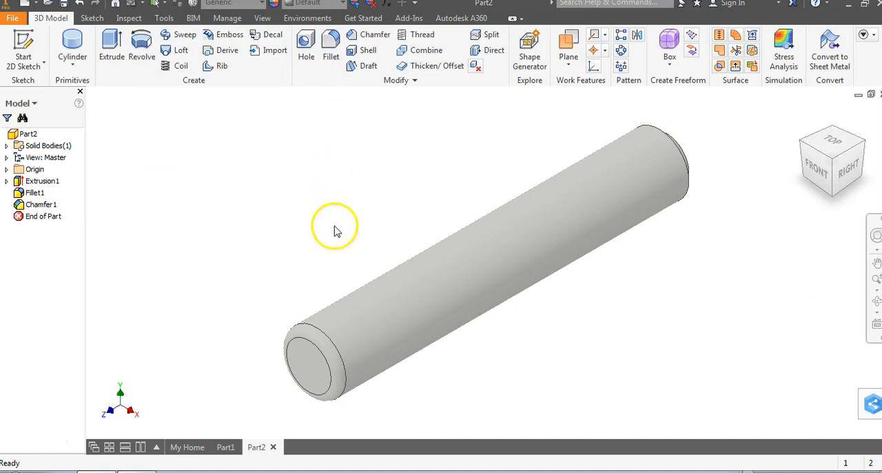
# - Create a new part and define a 1 in diameter sphere primitive on the XY plane, centred on the origin
pyautogui.click(38, 5)
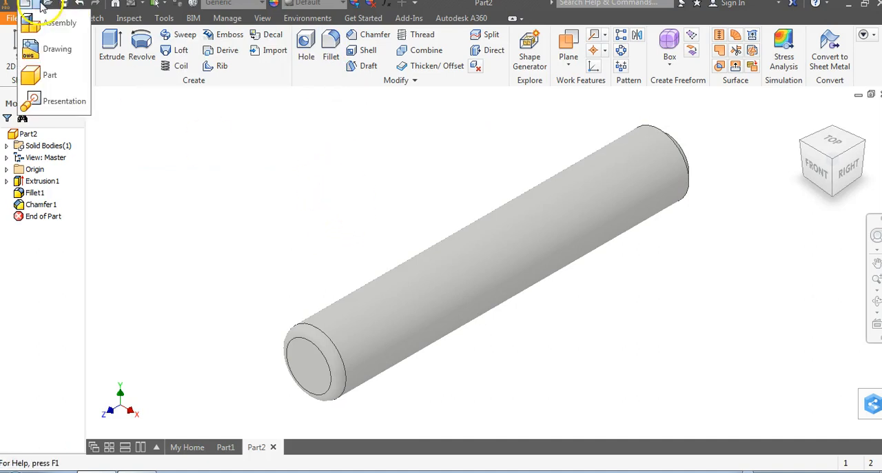
pyautogui.click(49, 75)
pyautogui.click(72, 64)
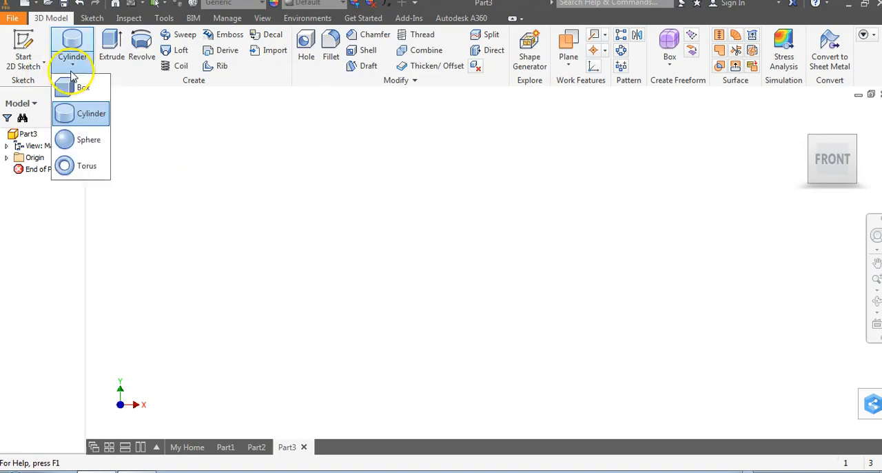
pyautogui.click(103, 145)
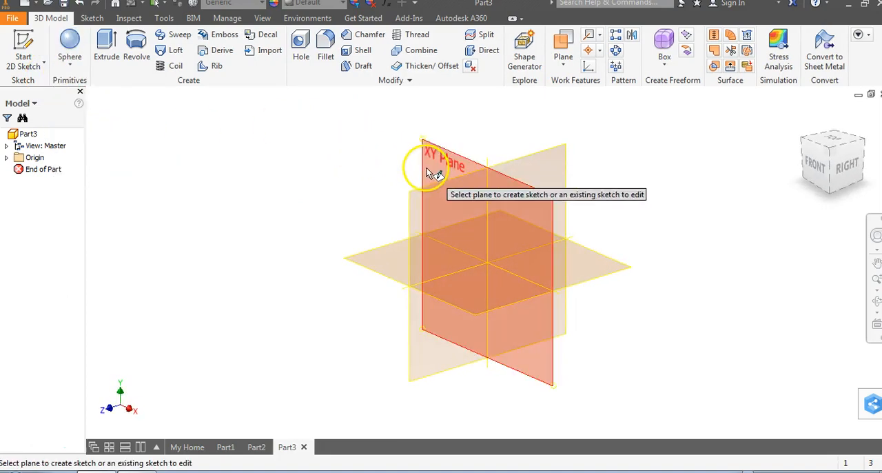
pyautogui.click(430, 162)
pyautogui.click(488, 263)
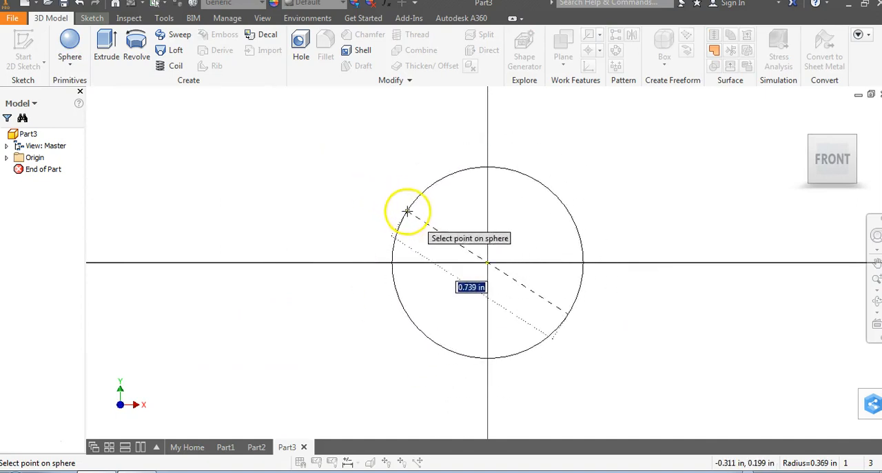
pyautogui.press('Return')
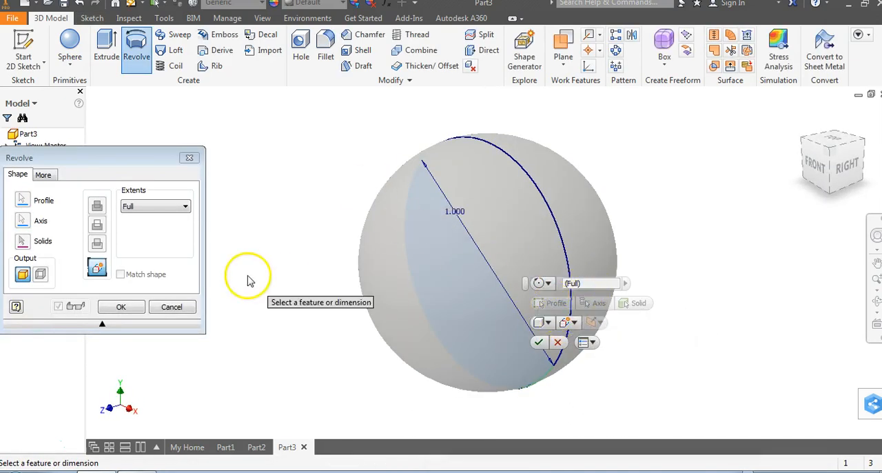
# - Generate the sphere as a full revolution and return to the home view
pyautogui.click(175, 209)
pyautogui.click(175, 210)
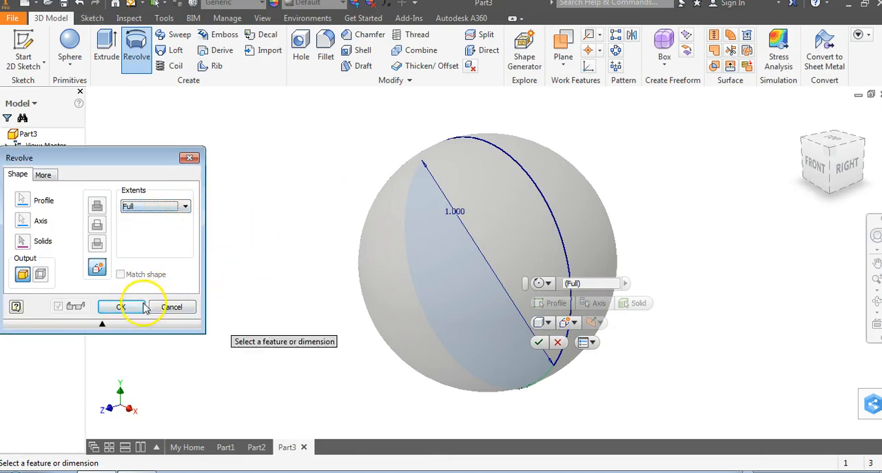
pyautogui.click(121, 307)
pyautogui.click(876, 301)
pyautogui.moveTo(454, 327); pyautogui.dragTo(485, 324)
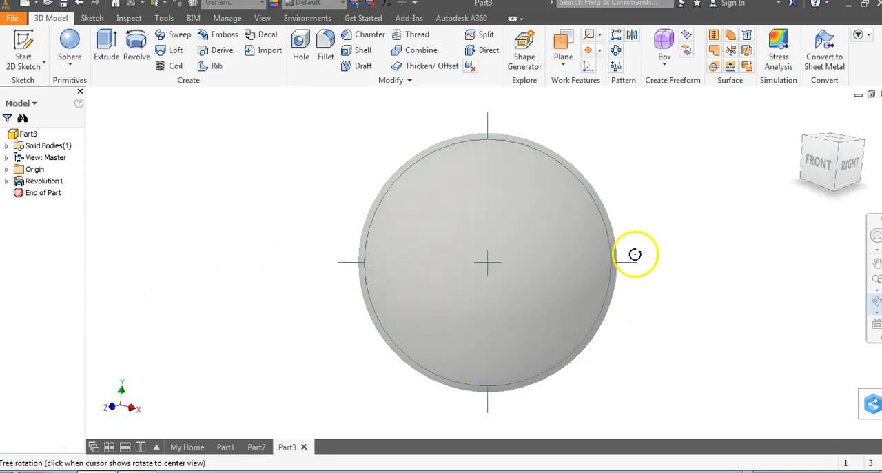
pyautogui.click(804, 119)
pyautogui.rightClick(253, 182)
pyautogui.click(284, 174)
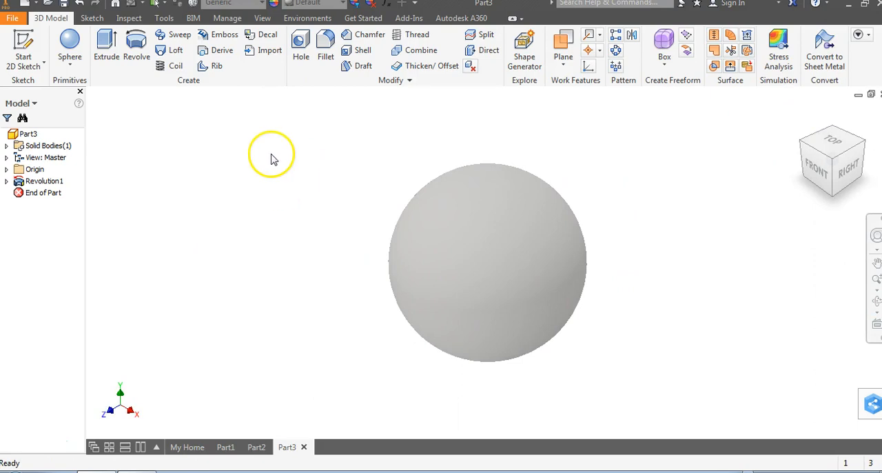
# - Create a new part and define a torus primitive on the XY plane, centred on the origin with its circular section on the horizontal axis
pyautogui.click(37, 4)
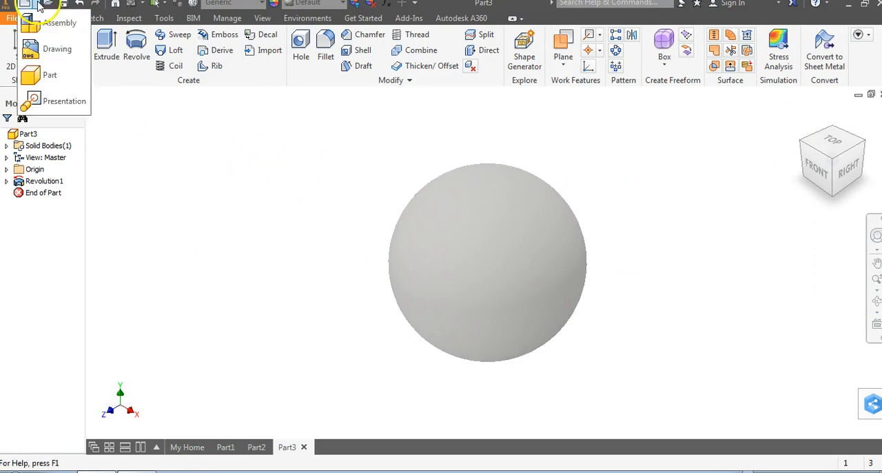
pyautogui.click(50, 74)
pyautogui.click(69, 64)
pyautogui.click(87, 165)
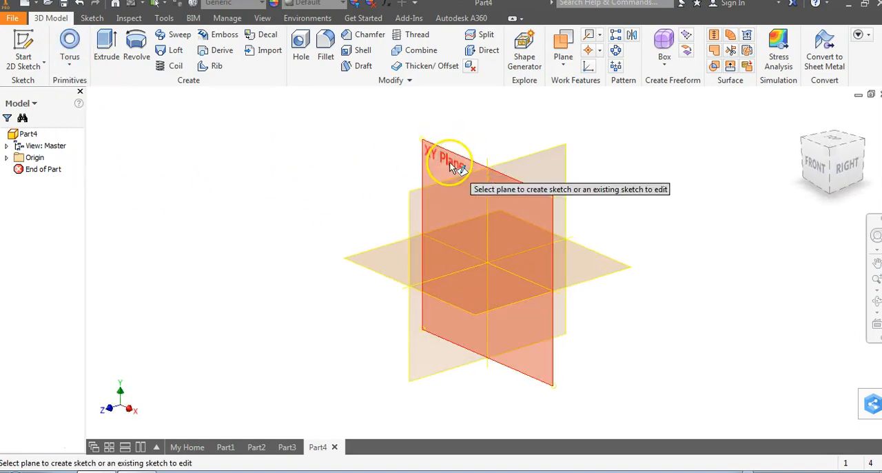
pyautogui.click(452, 167)
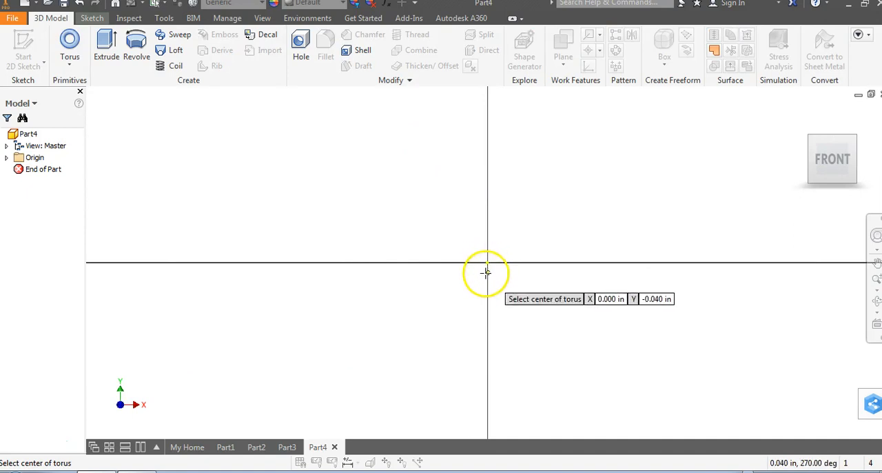
pyautogui.click(487, 262)
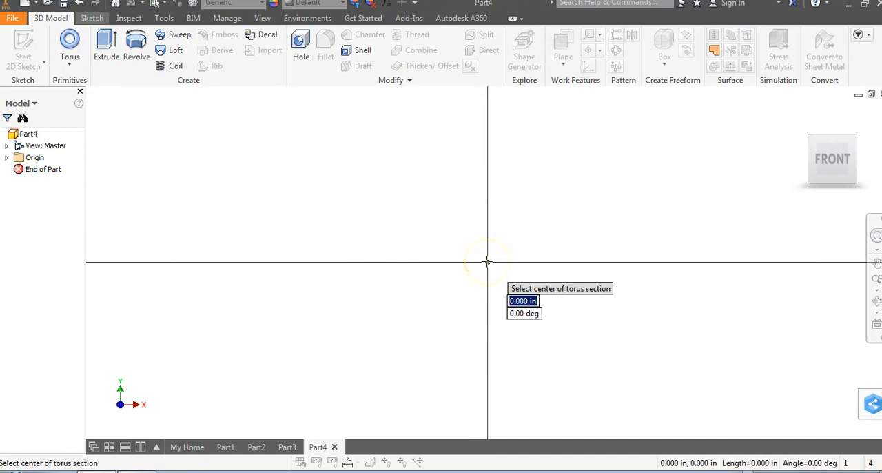
pyautogui.click(782, 261)
pyautogui.click(753, 224)
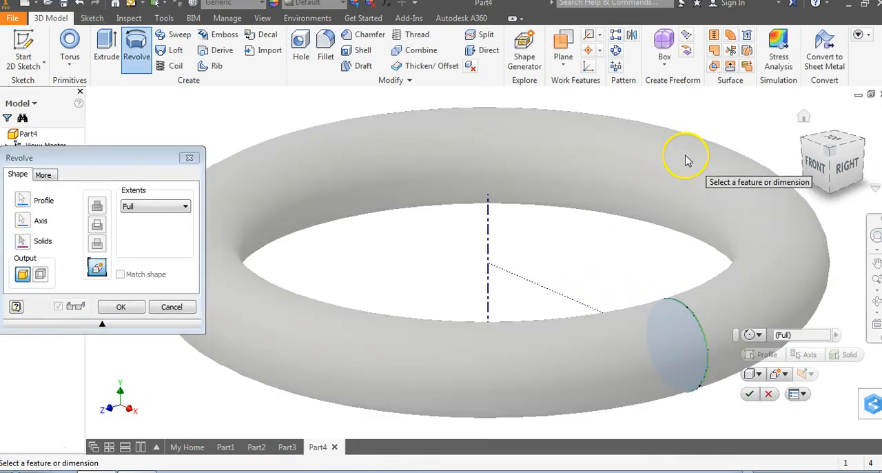
# - Generate the torus as a full revolution and return to the home view
pyautogui.scroll(-3, 686, 160)
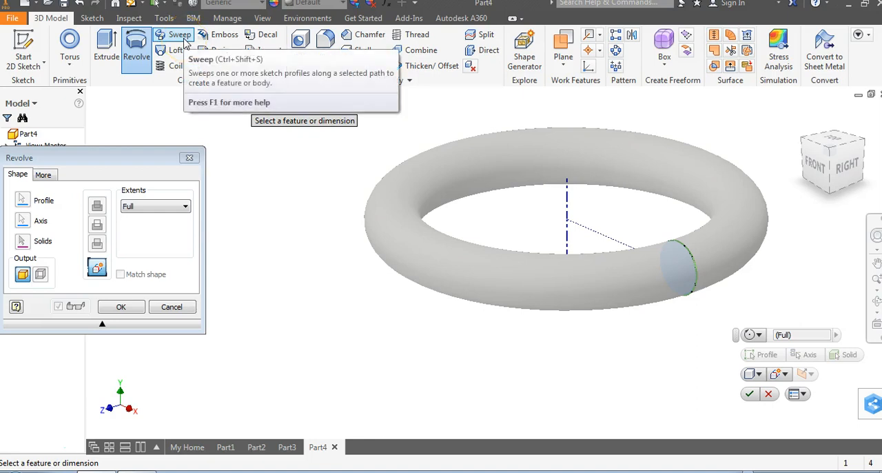
pyautogui.click(175, 207)
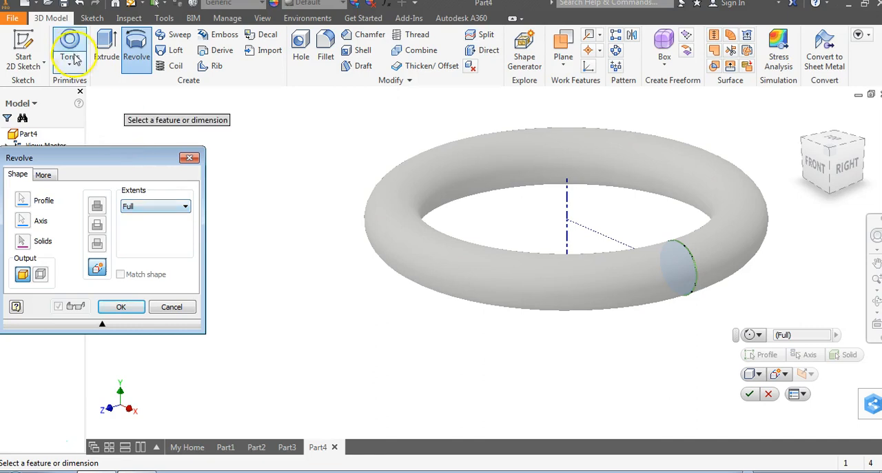
pyautogui.click(121, 306)
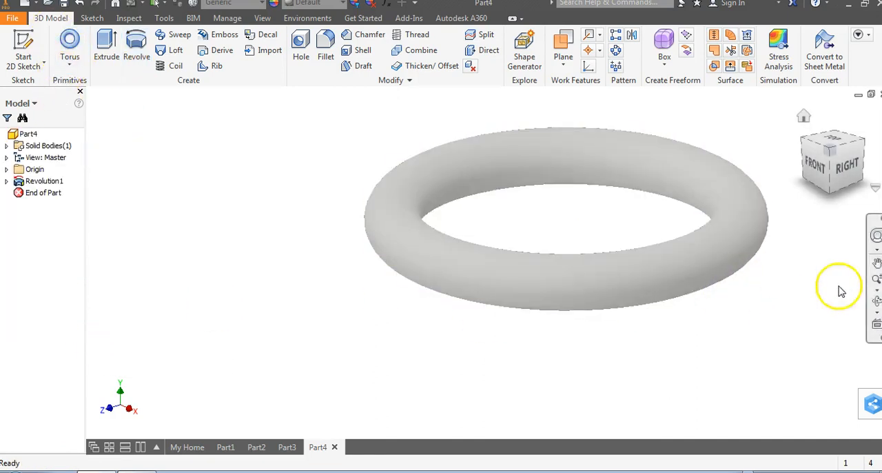
pyautogui.click(874, 301)
pyautogui.moveTo(544, 285); pyautogui.dragTo(497, 334)
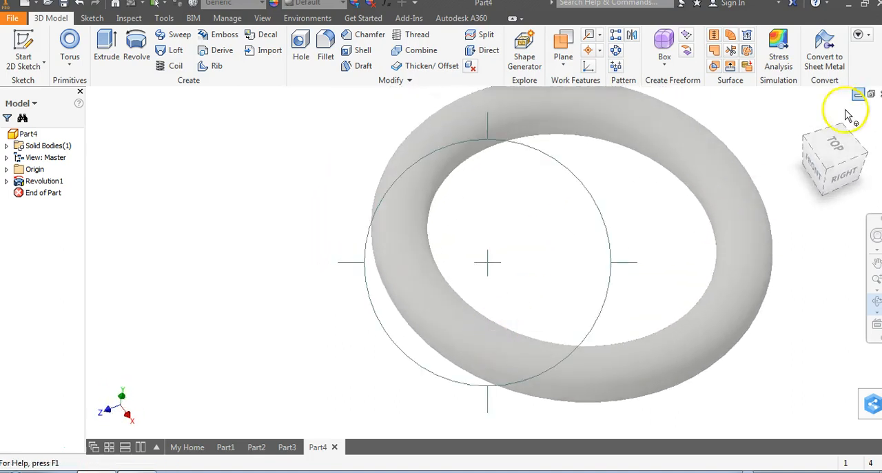
pyautogui.click(804, 119)
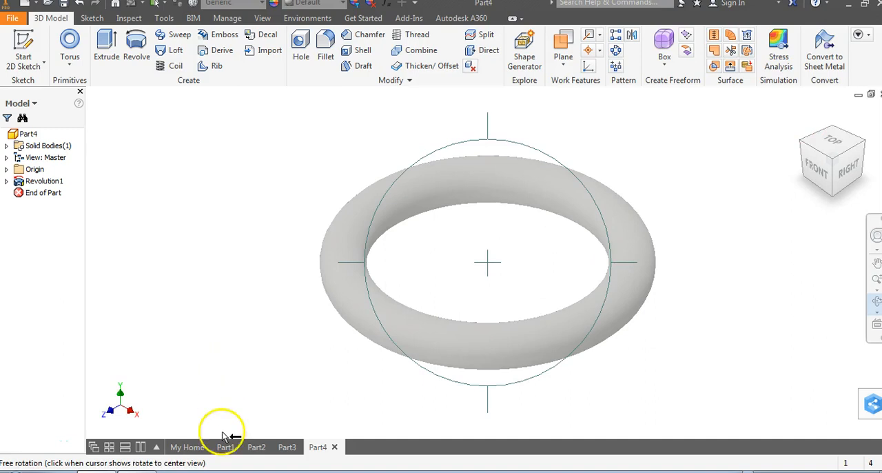
# - Review the finished cube, cylinder, sphere and torus parts in turn, and end the free rotation of the torus
pyautogui.click(287, 448)
pyautogui.click(230, 448)
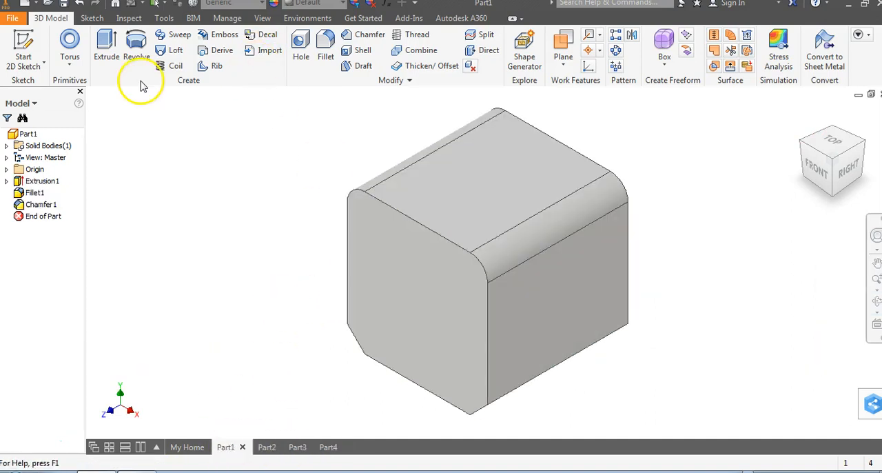
pyautogui.click(263, 450)
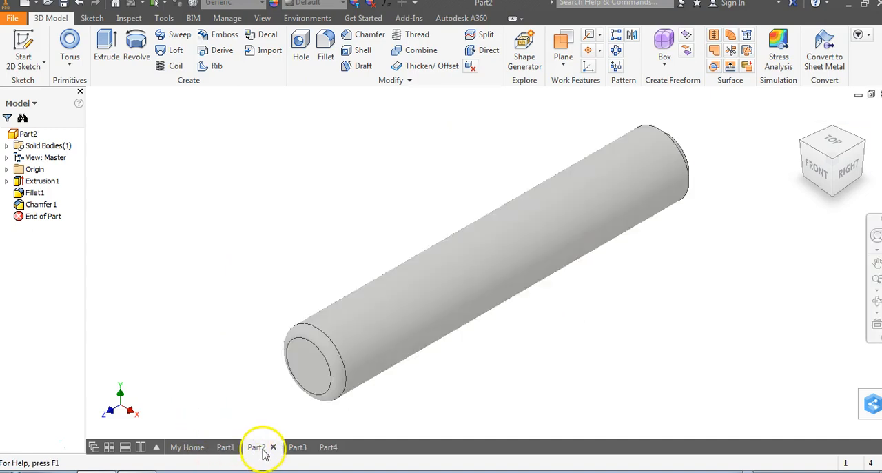
pyautogui.click(294, 449)
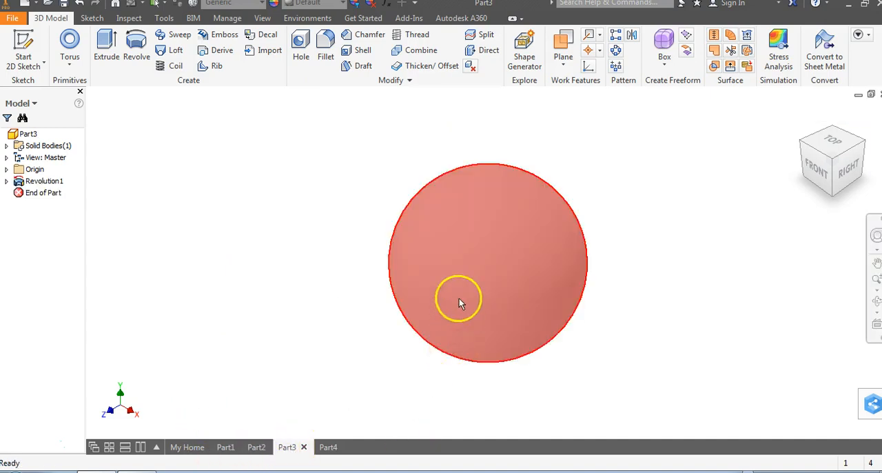
pyautogui.click(329, 452)
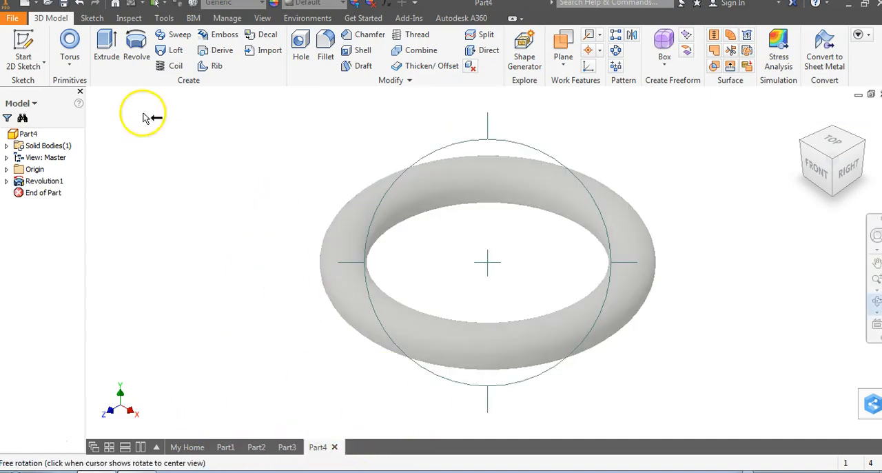
pyautogui.rightClick(170, 126)
pyautogui.click(195, 127)
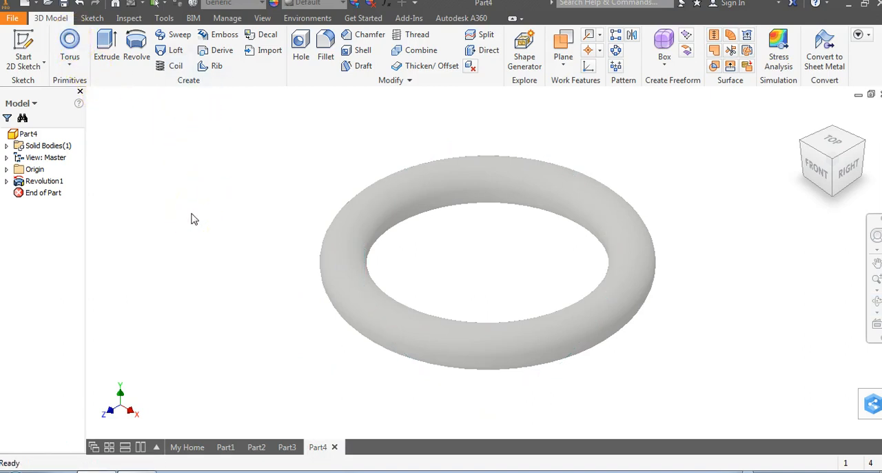
# - Create a new part, sketch a horizontal line from the origin along the positive X axis on the XY plane, and finish the sketch
pyautogui.click(36, 5)
pyautogui.click(42, 73)
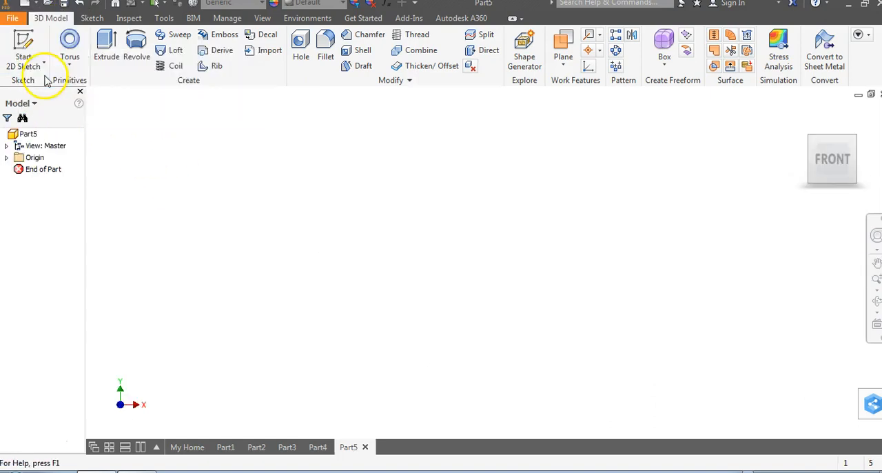
pyautogui.click(39, 49)
pyautogui.click(441, 163)
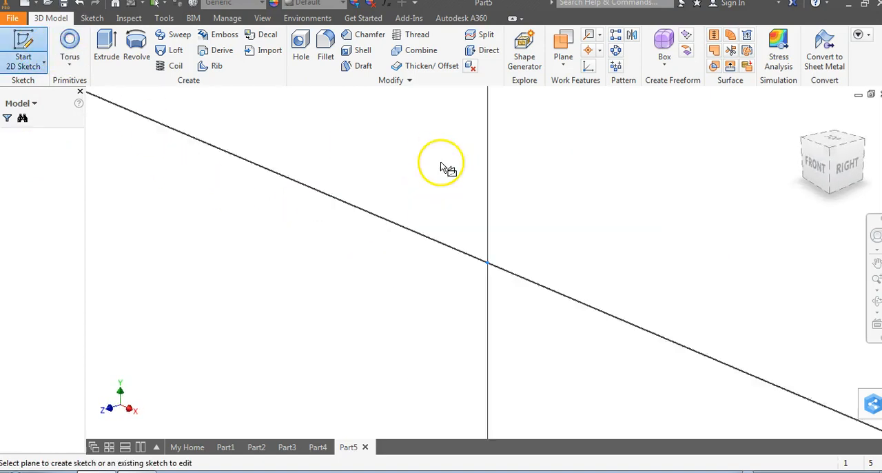
pyautogui.click(65, 46)
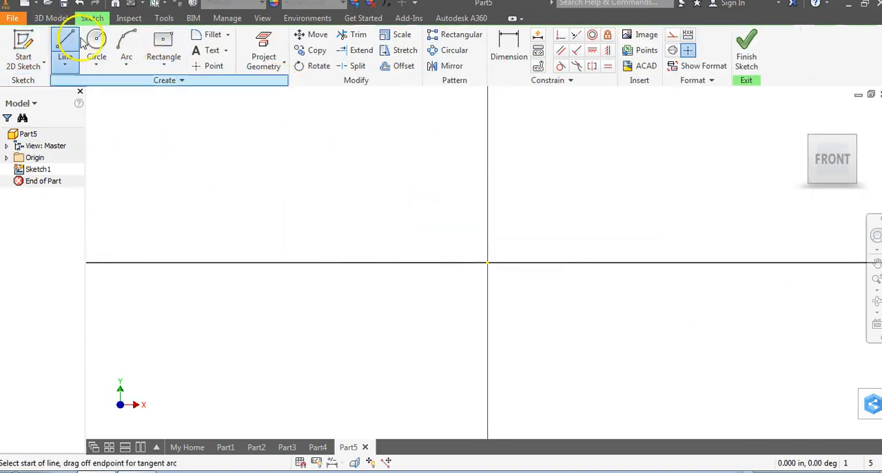
pyautogui.click(490, 262)
pyautogui.click(749, 262)
pyautogui.click(747, 52)
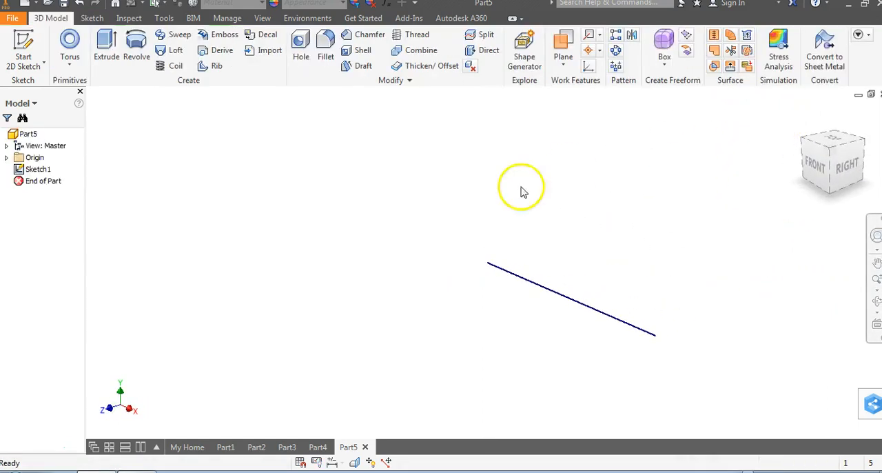
# - Reopen the line's sketch and draw a vertical line about 0.32 in long upward from the origin
pyautogui.click(6, 158)
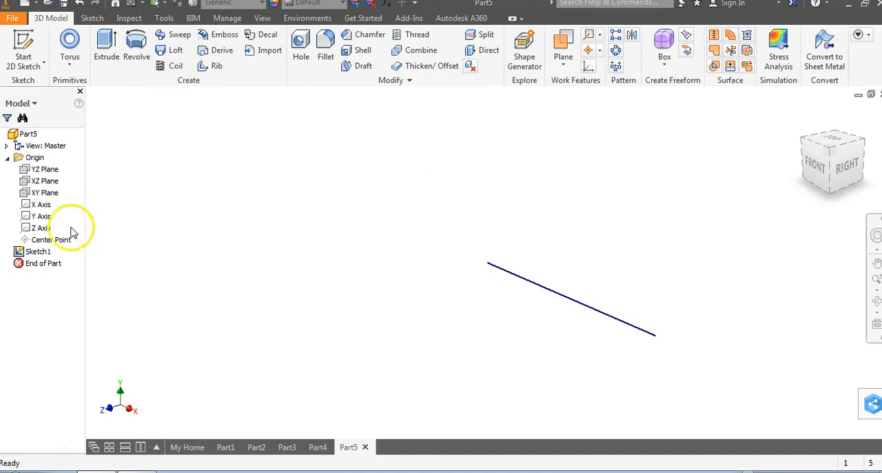
pyautogui.rightClick(44, 255)
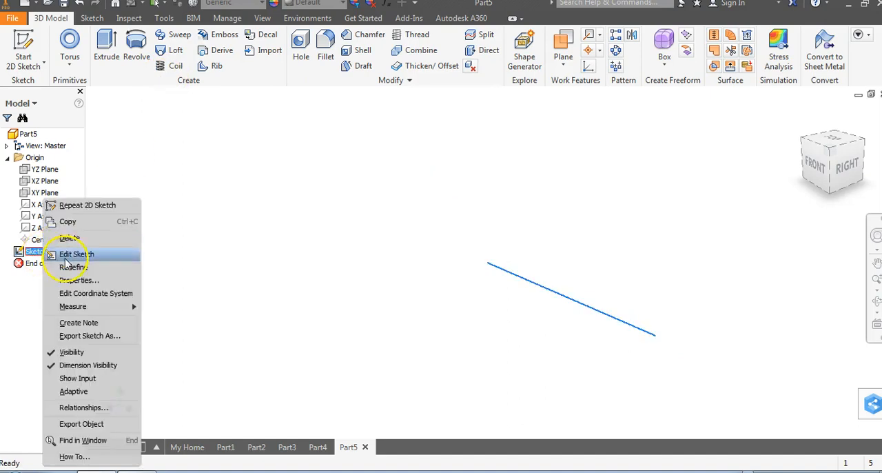
pyautogui.click(67, 255)
pyautogui.click(65, 45)
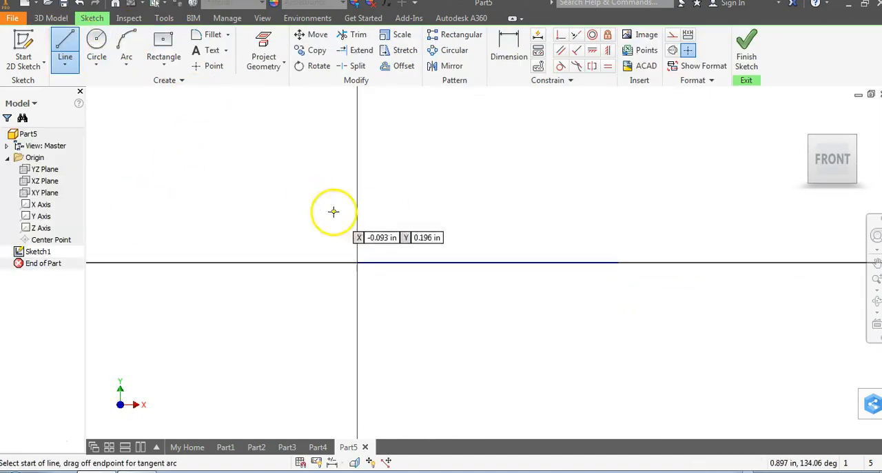
pyautogui.click(357, 262)
pyautogui.rightClick(356, 178)
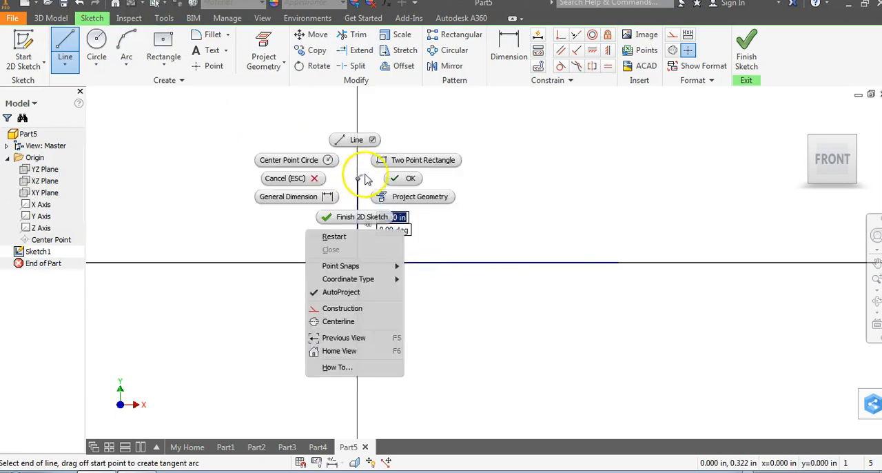
pyautogui.click(405, 177)
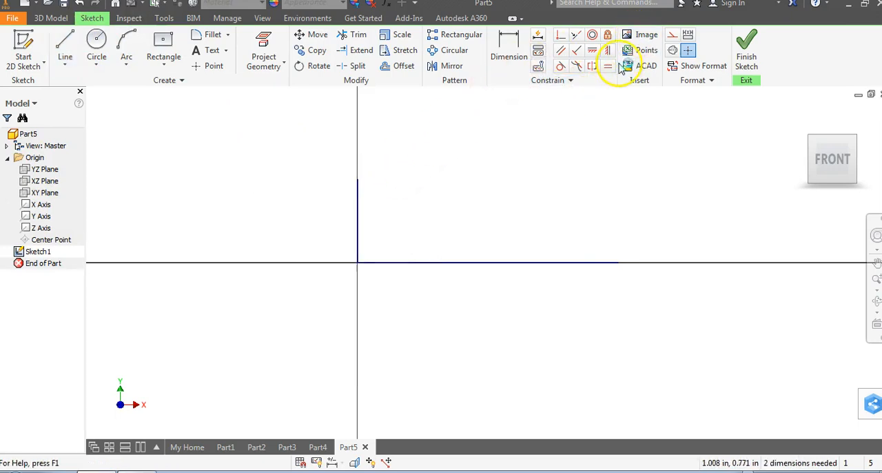
# - Make the vertical line a centerline, draw a small circle centred on the horizontal line's free end, and finish the sketch
pyautogui.click(357, 242)
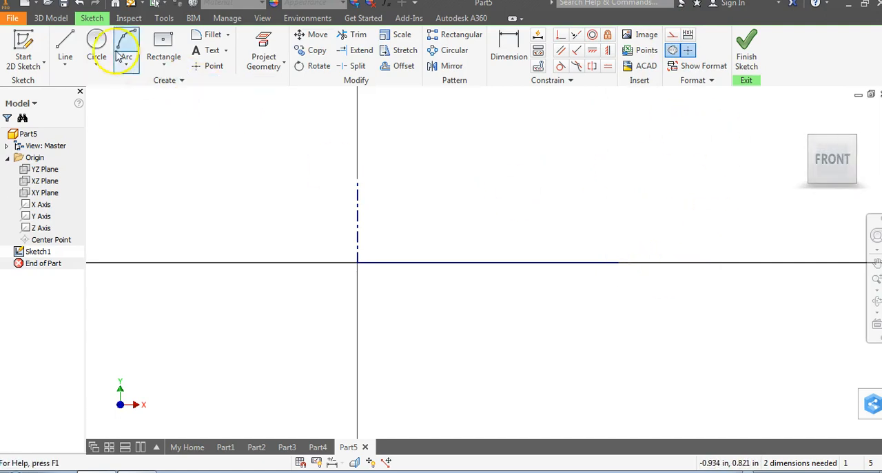
pyautogui.click(97, 42)
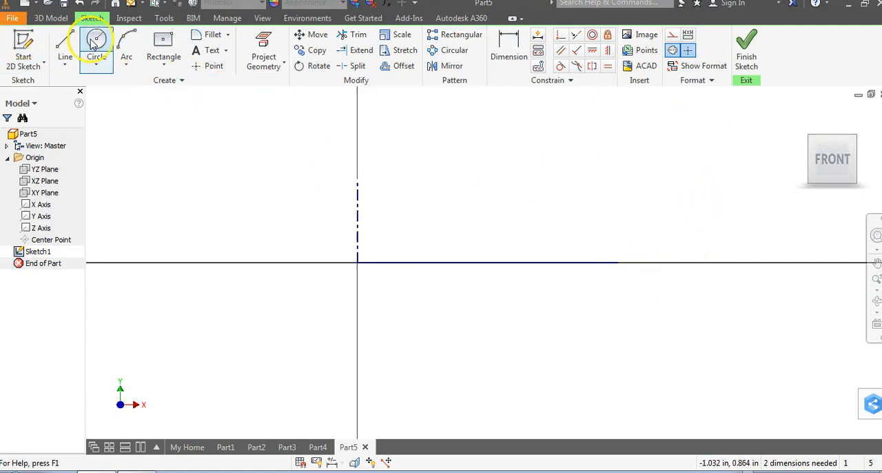
pyautogui.click(615, 262)
pyautogui.click(605, 227)
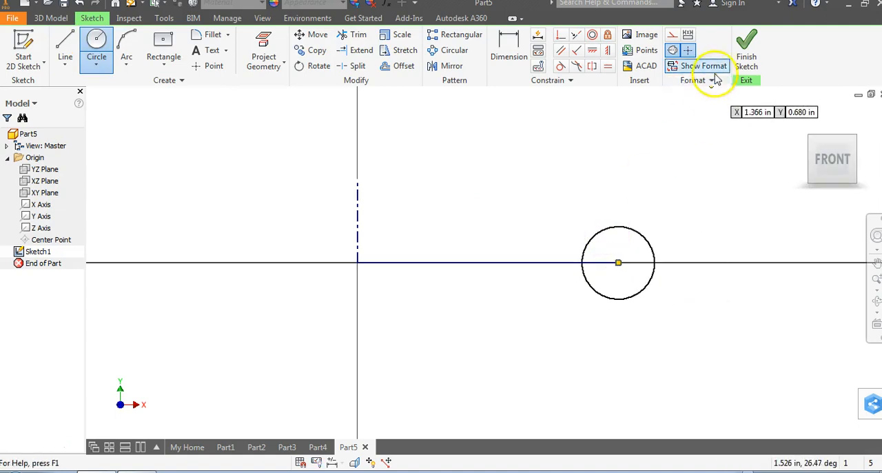
pyautogui.click(746, 58)
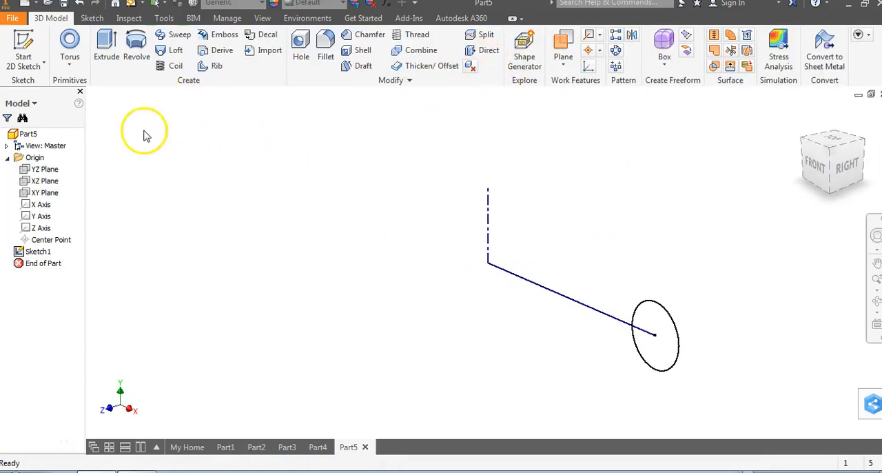
# - Revolve the circle with Full extents around the vertical centerline as a solid, and collapse the part's Origin folder
pyautogui.click(137, 47)
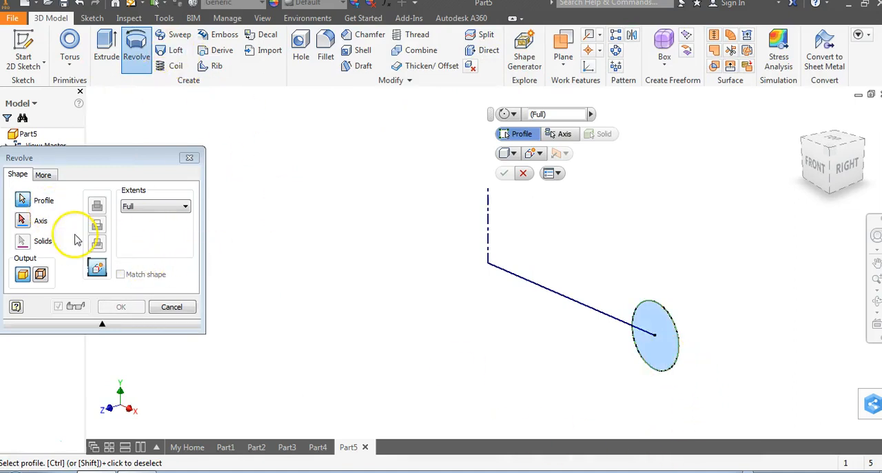
pyautogui.click(23, 220)
pyautogui.click(490, 224)
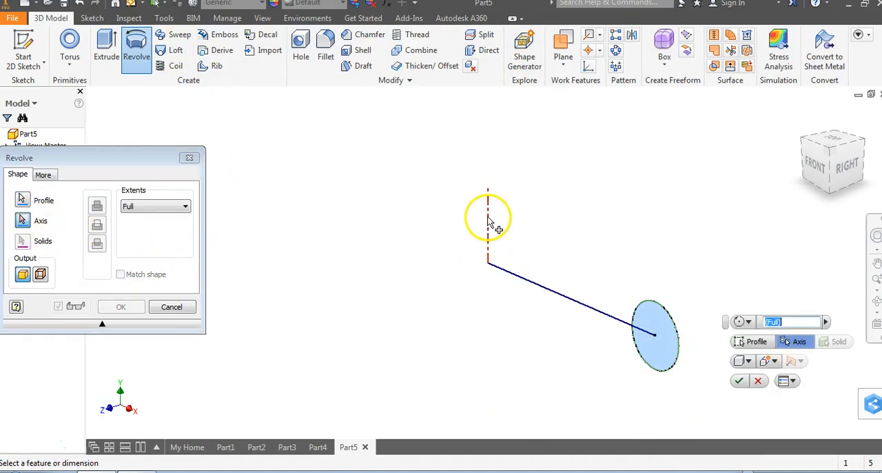
pyautogui.click(124, 306)
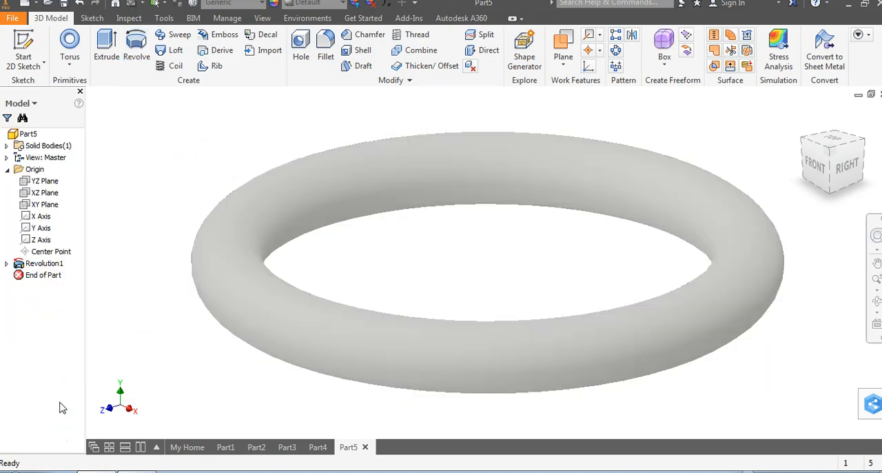
pyautogui.click(8, 169)
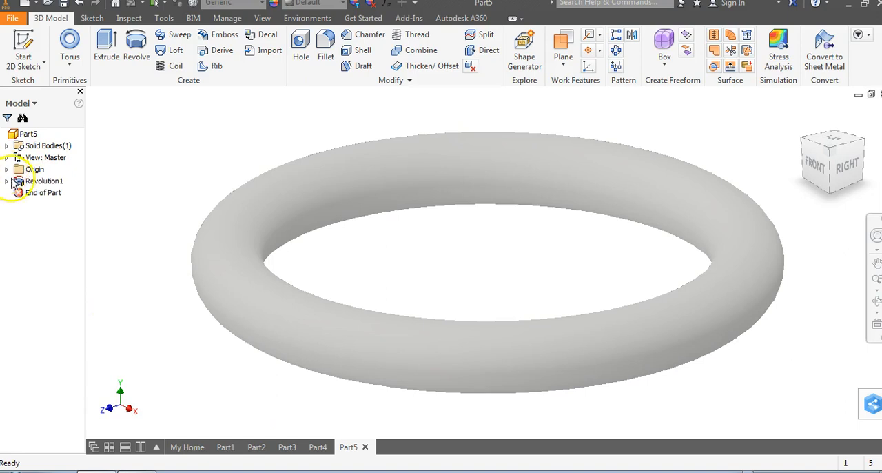
# - Switch to Part4 to compare its primitive-based torus with the sketched one, and look at the available primitives
pyautogui.click(317, 447)
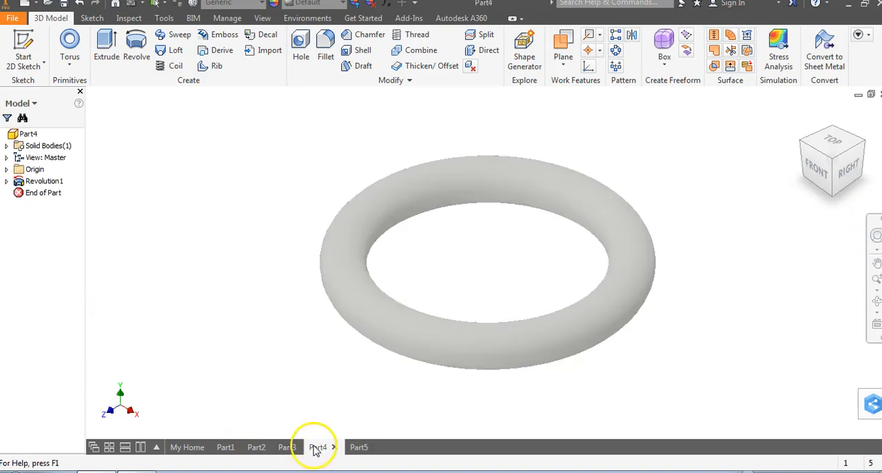
pyautogui.click(80, 68)
pyautogui.click(216, 165)
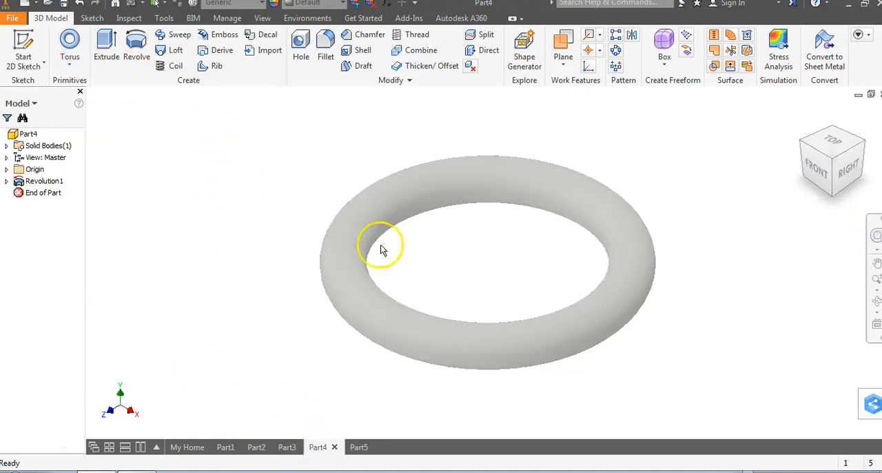